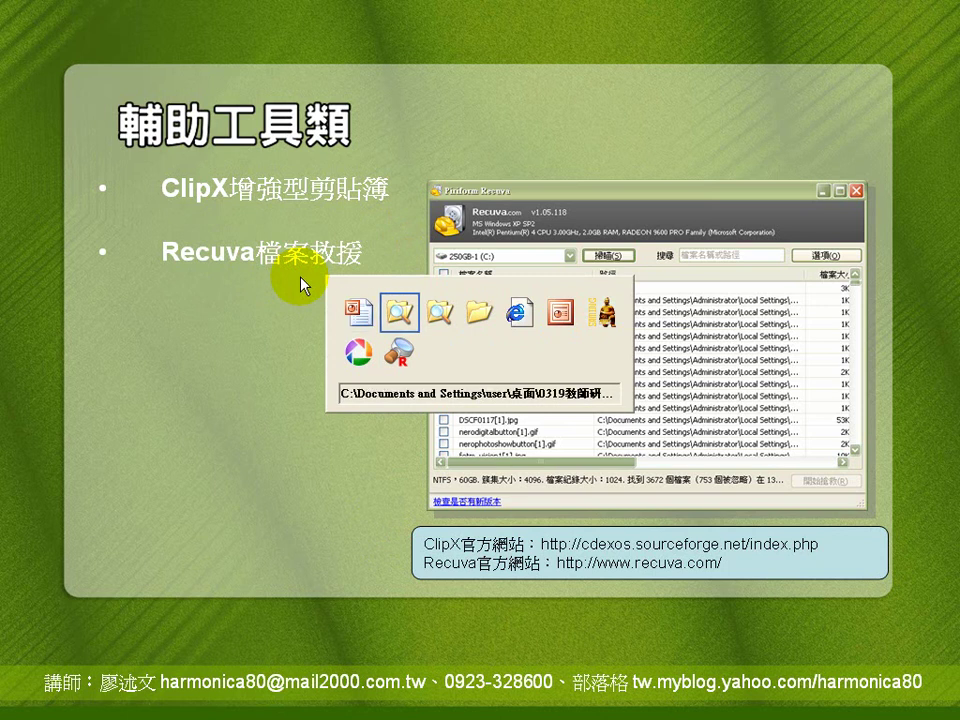
Switch to File Explorer, open the 輔助工具類 folder inside 綠色軟體, and select its Recuva檔案救援2 subfolder
key(Return)
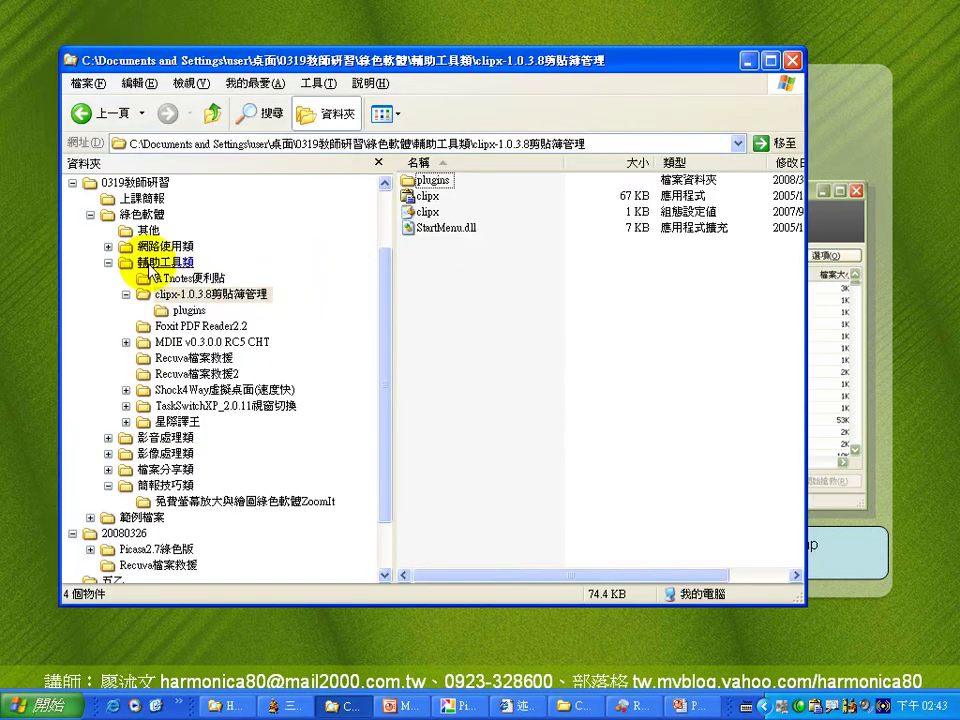
click(150, 214)
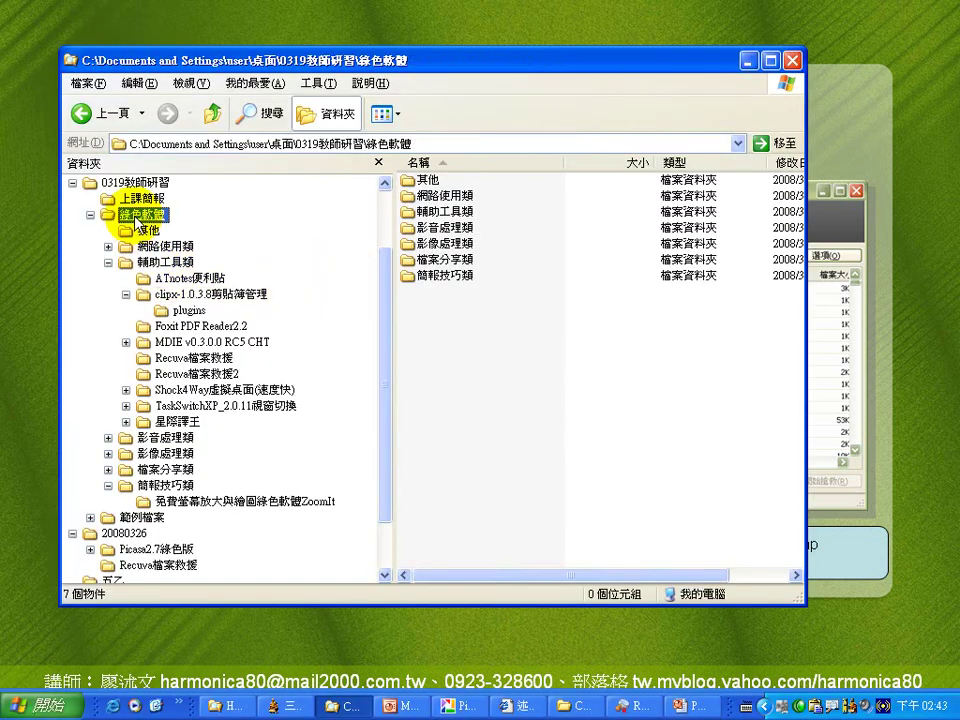
click(432, 214)
double_click(430, 214)
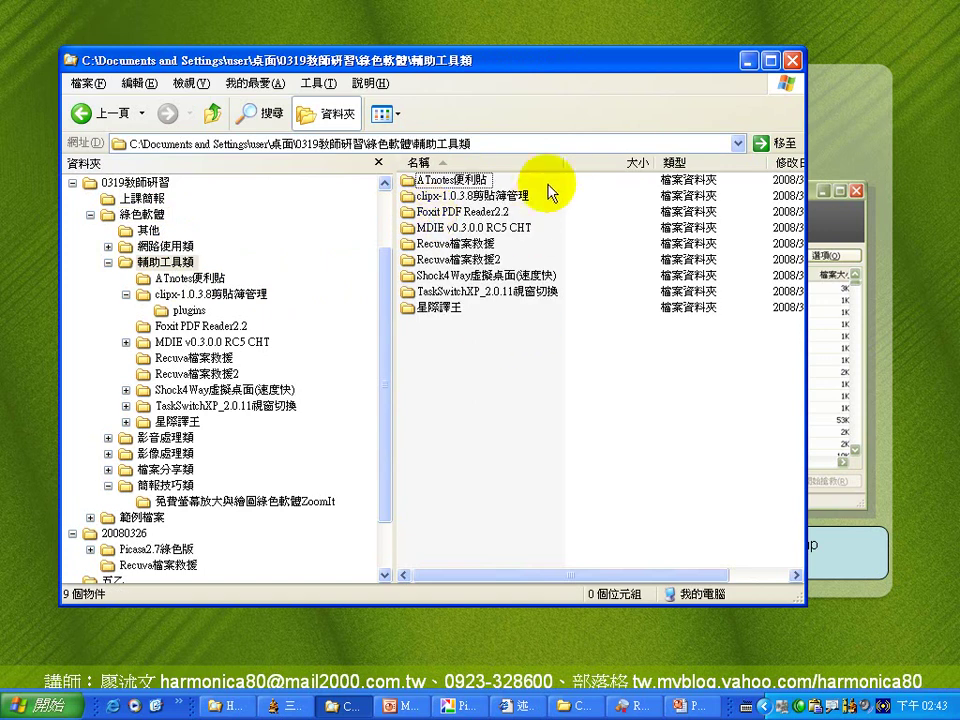
drag(563, 161, 627, 163)
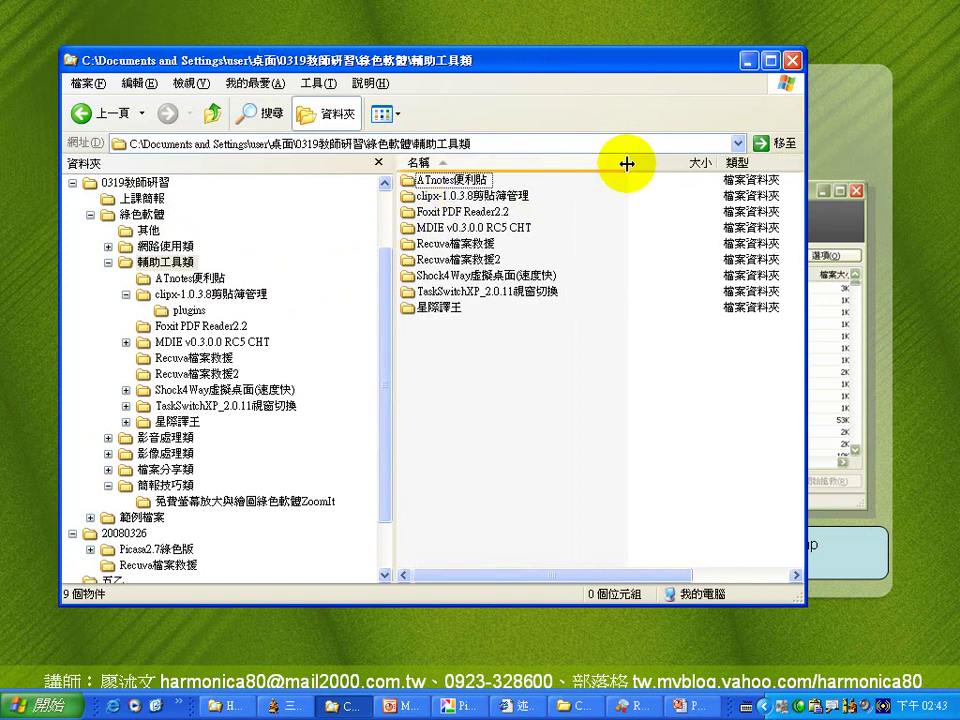
click(460, 259)
click(476, 268)
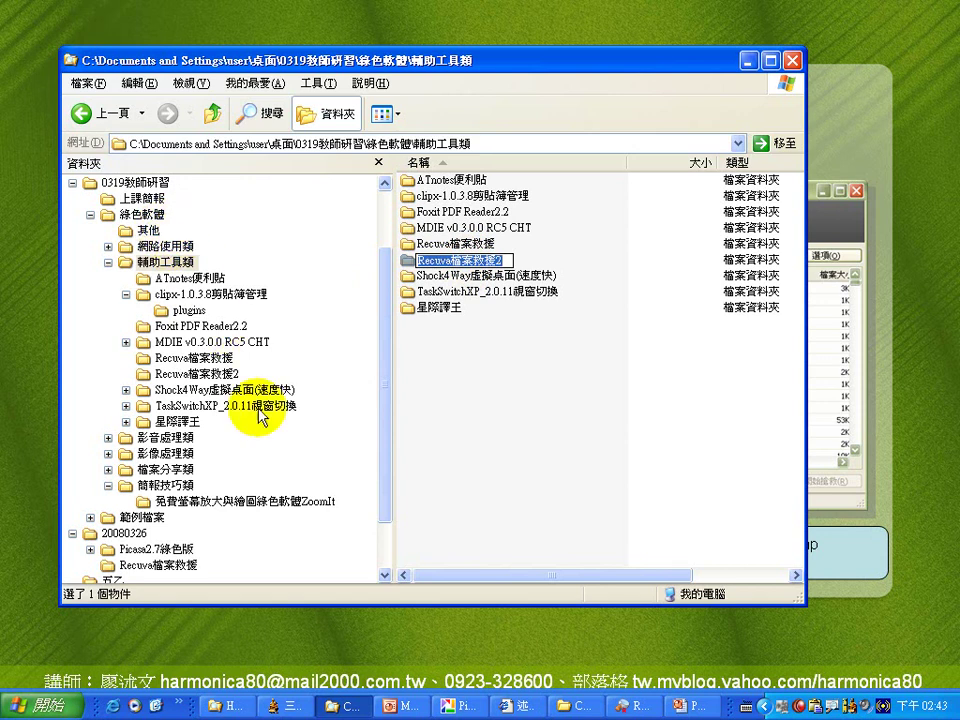
Switch to the 20080326 folder window and open its Recuva檔案救援 subfolder
click(572, 705)
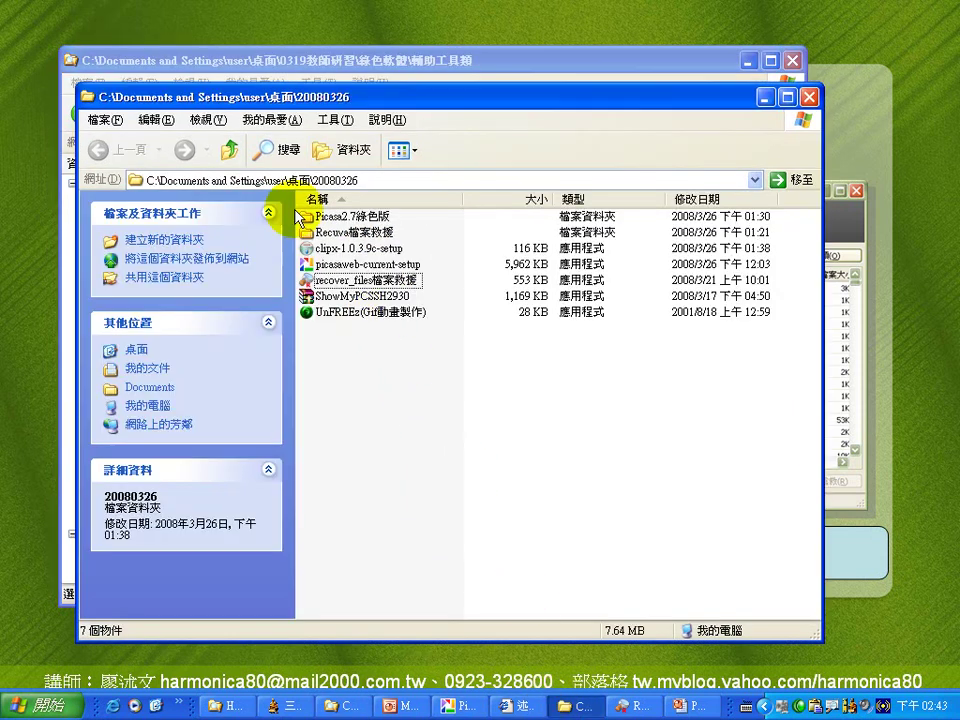
click(328, 186)
drag(336, 181, 362, 180)
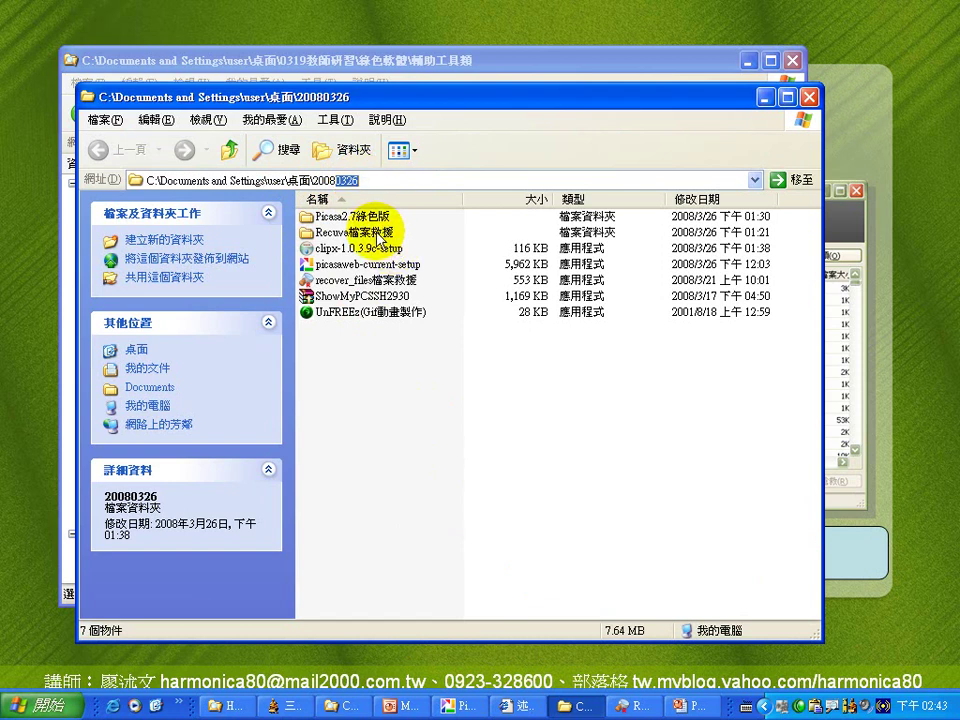
click(376, 235)
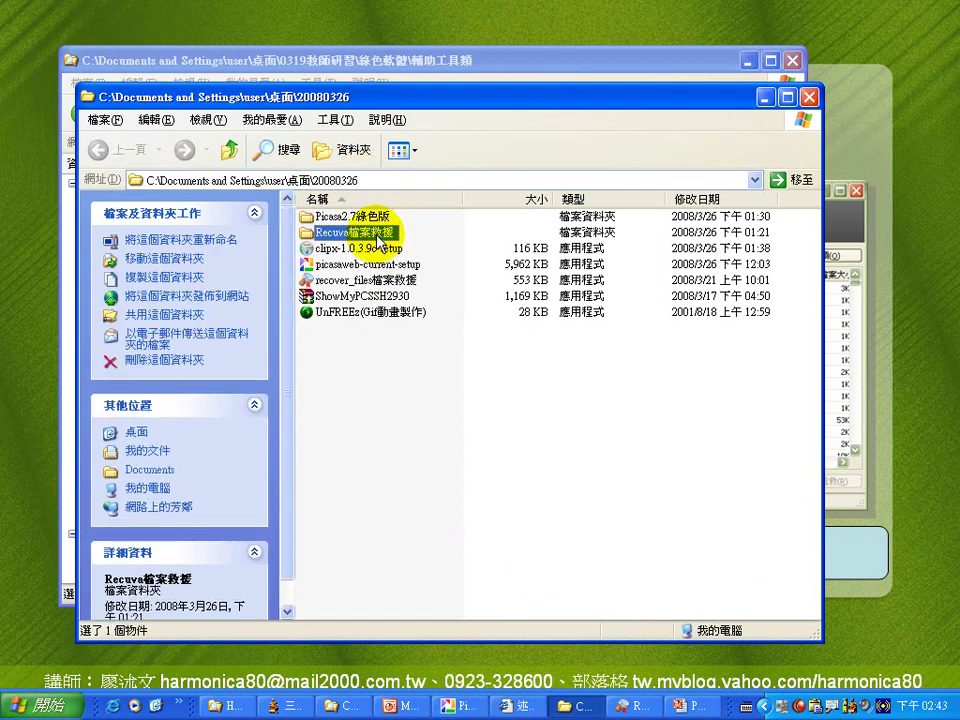
double_click(377, 236)
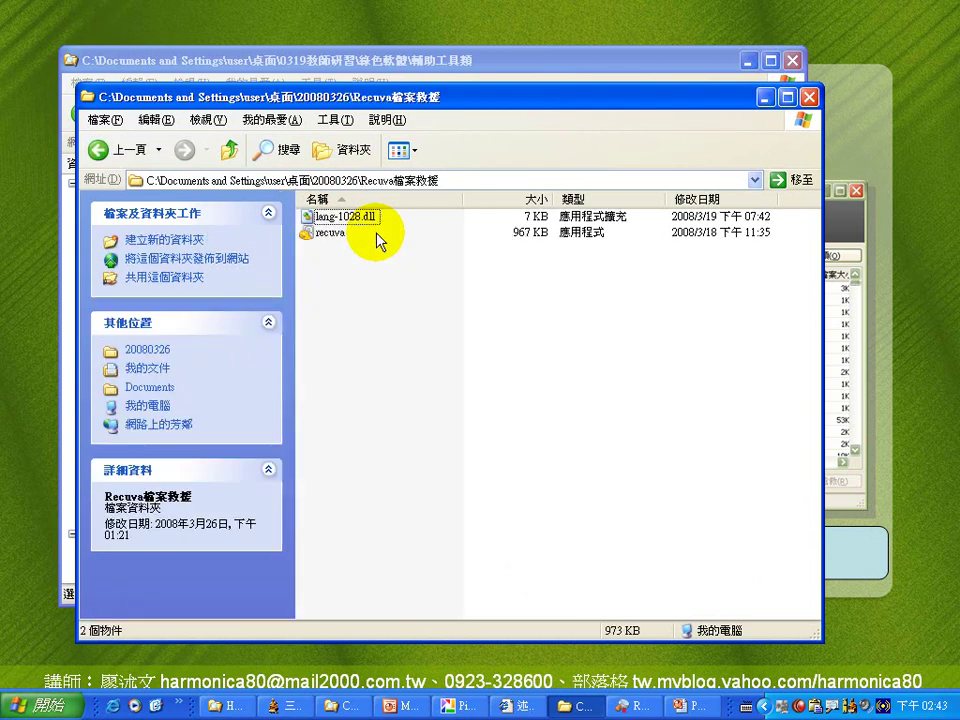
Inspect the lang-1028.dll file and launch the recuva application from the same folder
click(334, 234)
click(335, 218)
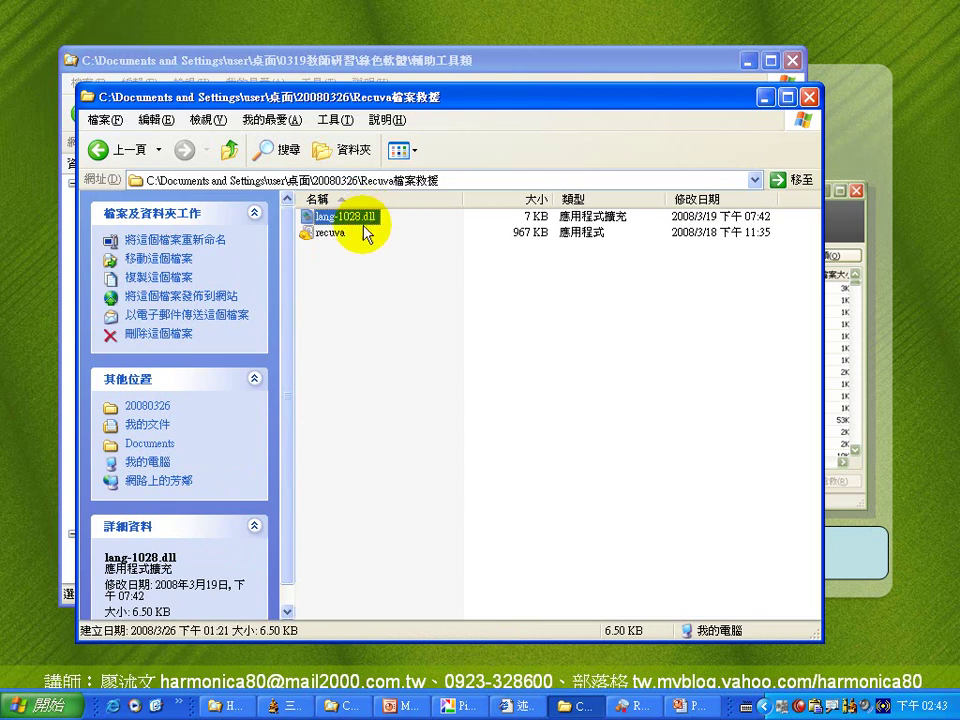
click(333, 237)
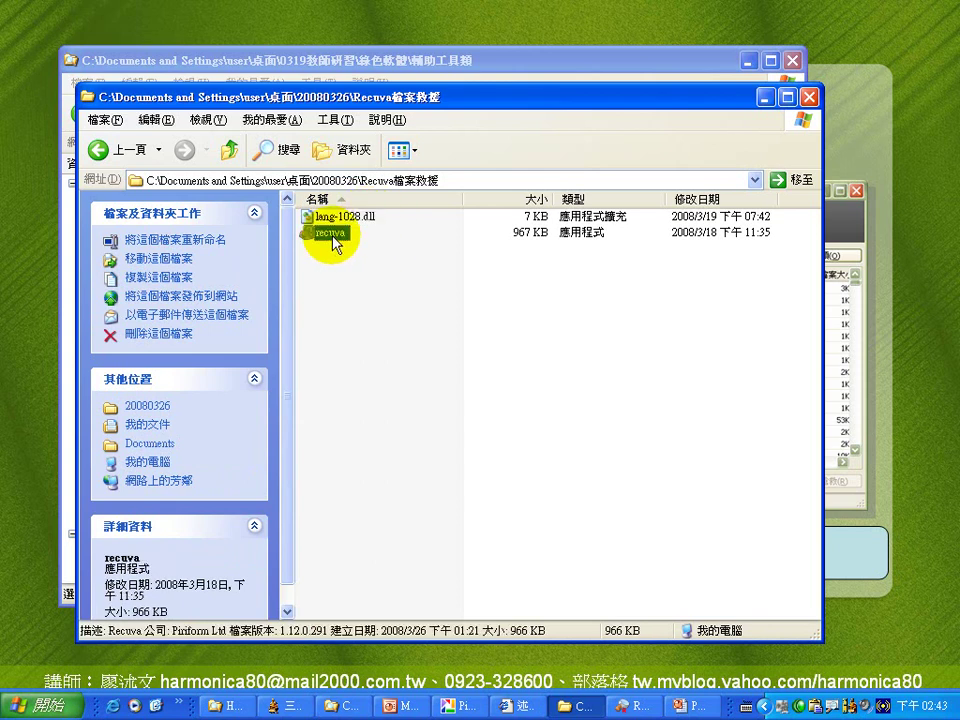
mouse_move(348, 278)
mouse_down()
mouse_move(303, 230)
mouse_move(332, 268)
mouse_up()
double_click(332, 232)
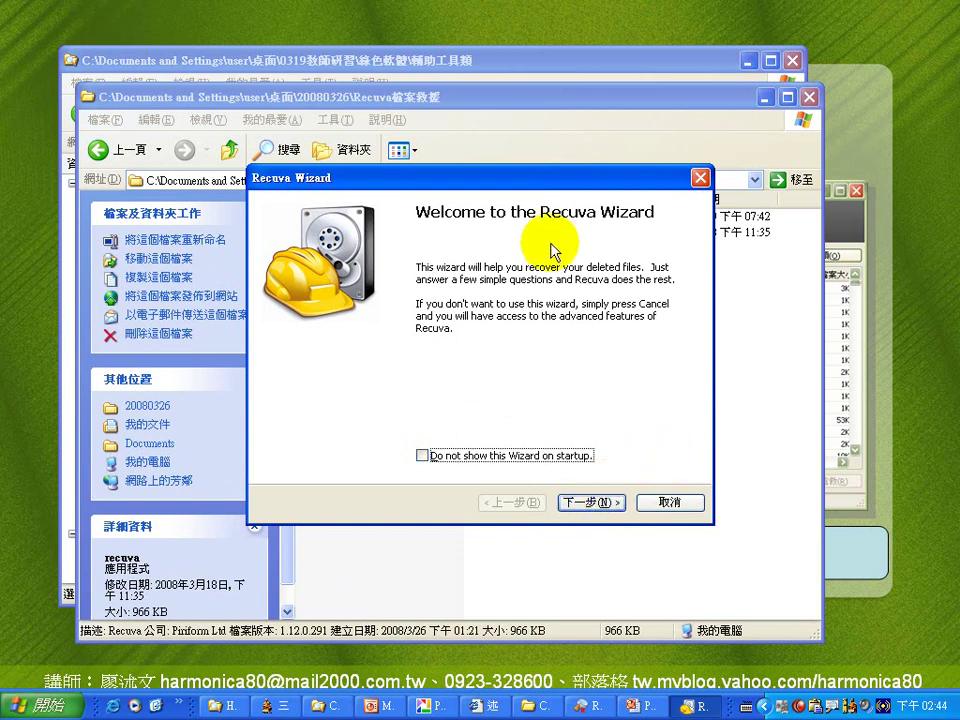
Cancel the startup wizard and set the Recuva interface language to Chinese (Traditional)
click(573, 506)
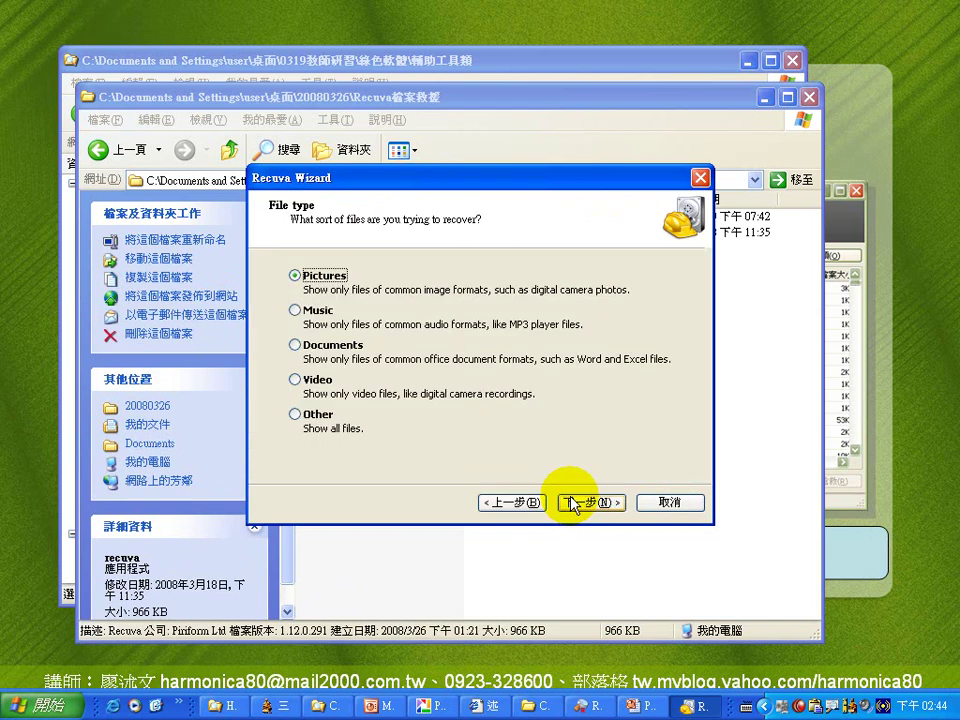
click(666, 502)
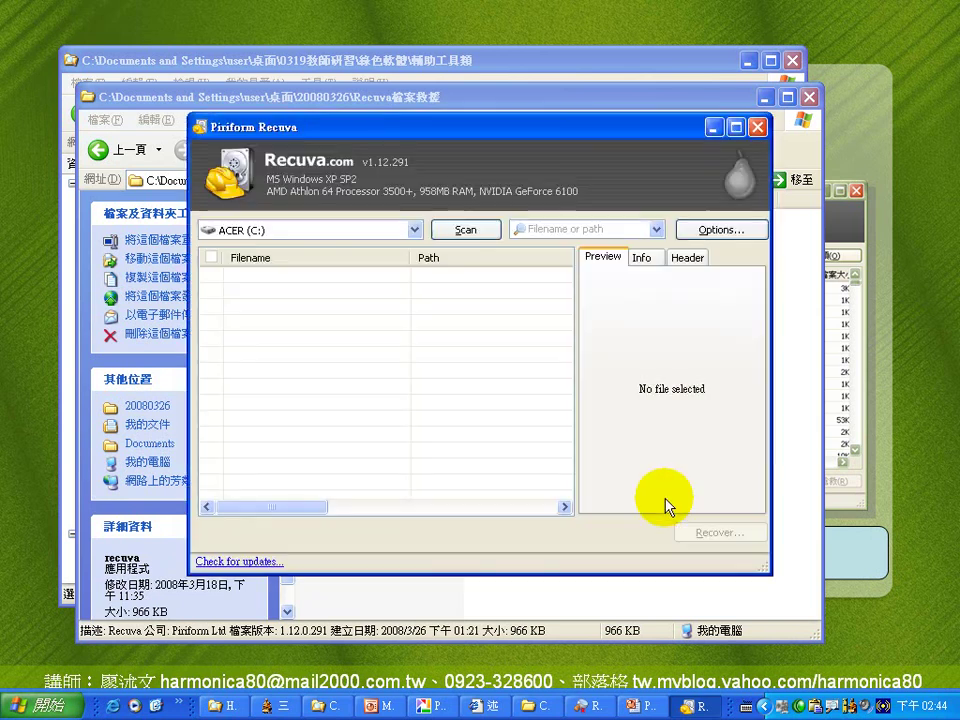
click(704, 234)
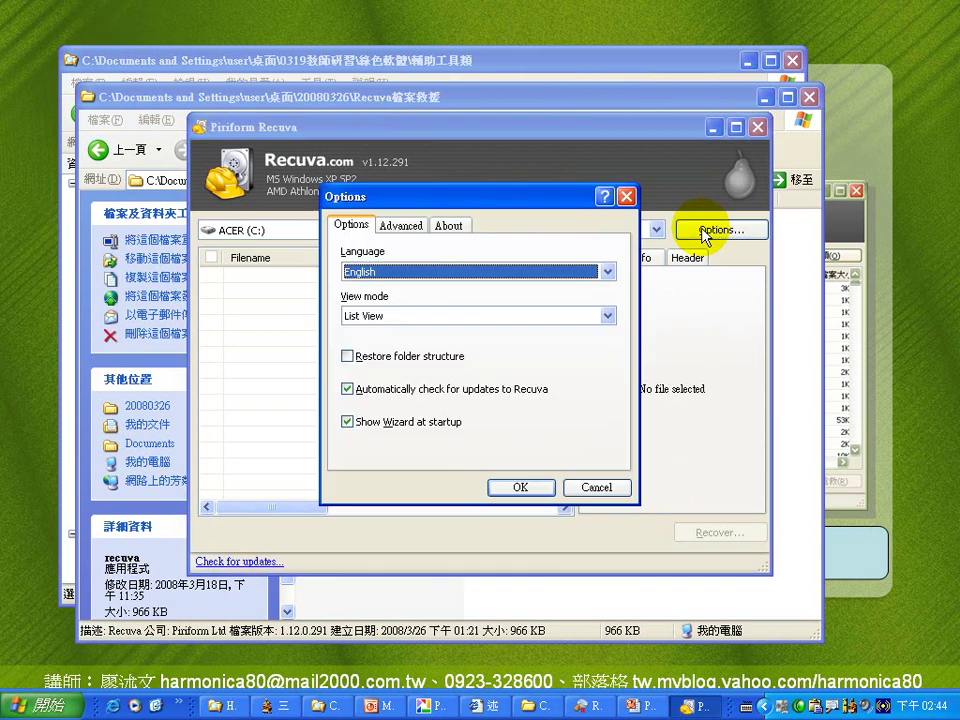
click(607, 271)
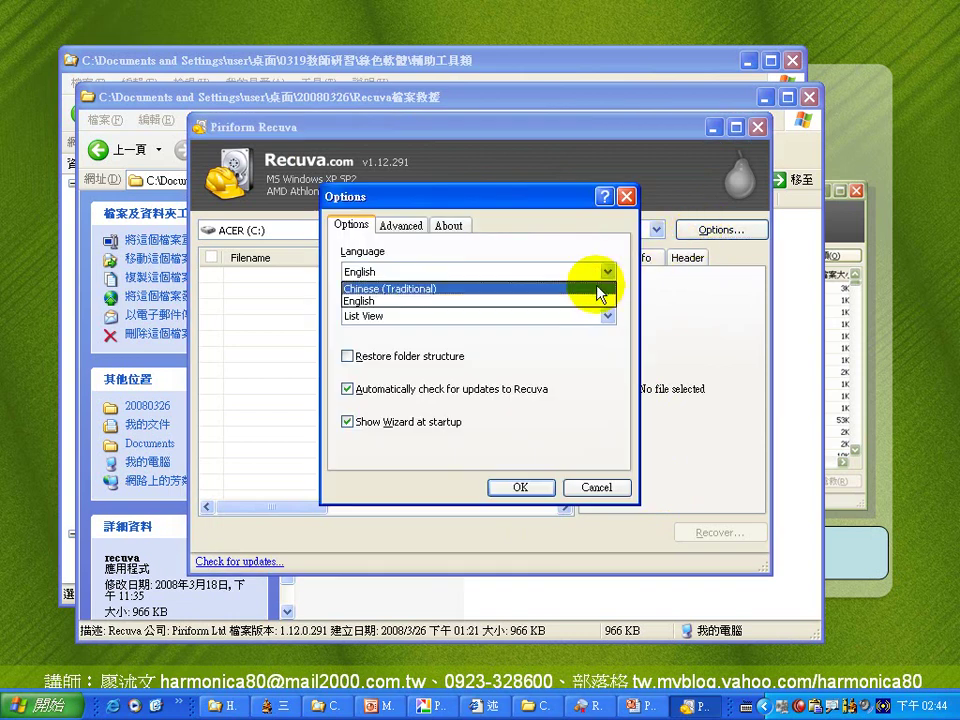
click(600, 289)
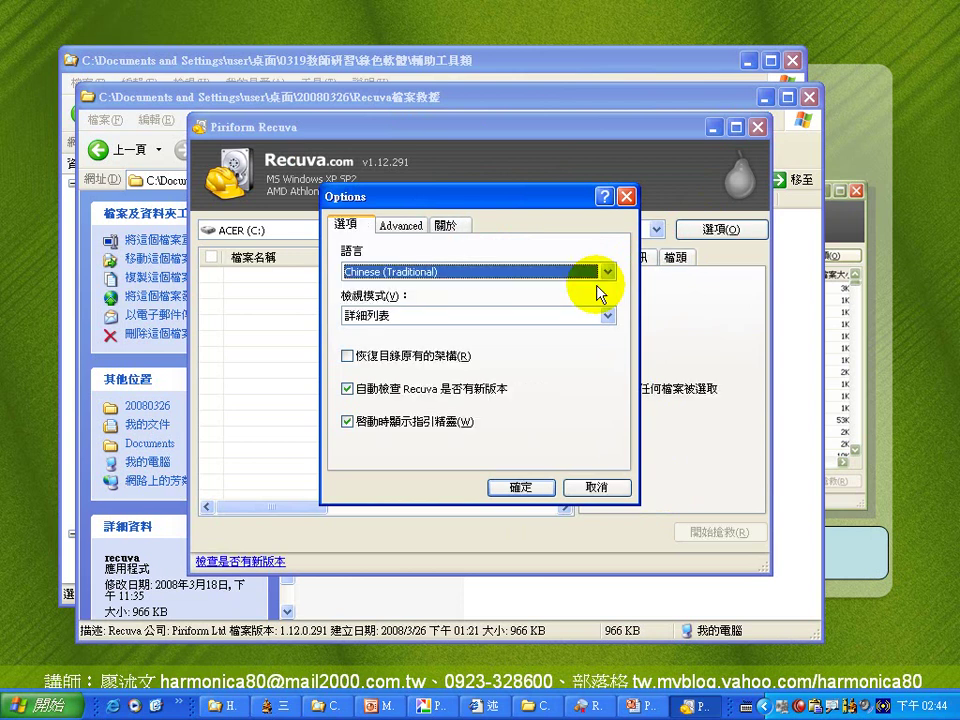
click(528, 488)
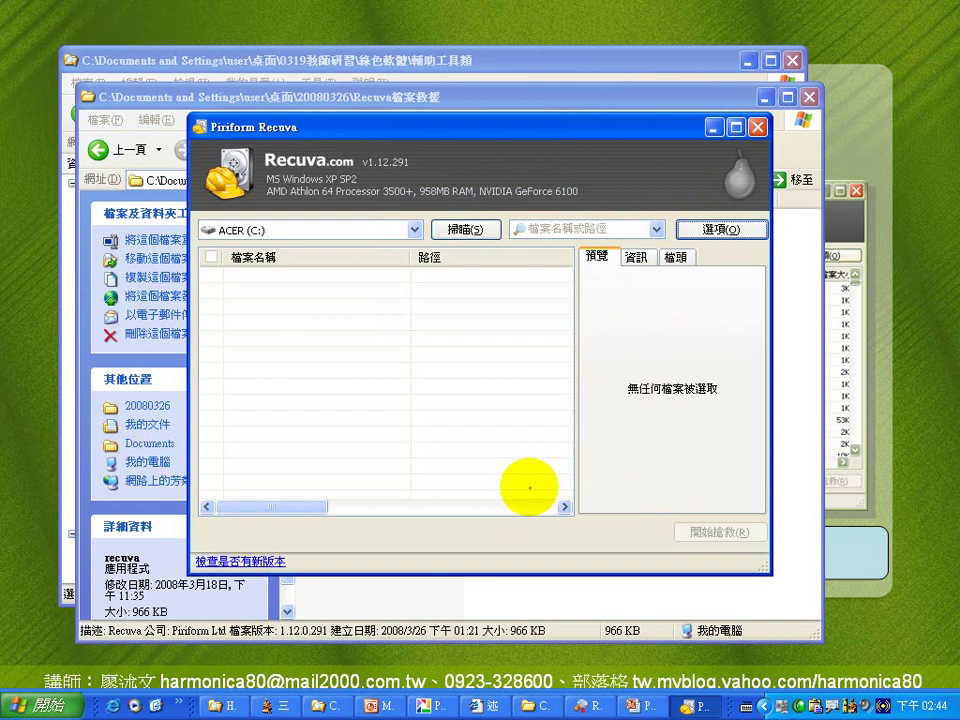
Close and relaunch Recuva, and choose 其他 (all files) as the file type in the wizard
mouse_move(481, 291)
mouse_down()
mouse_move(403, 326)
mouse_move(494, 397)
mouse_up()
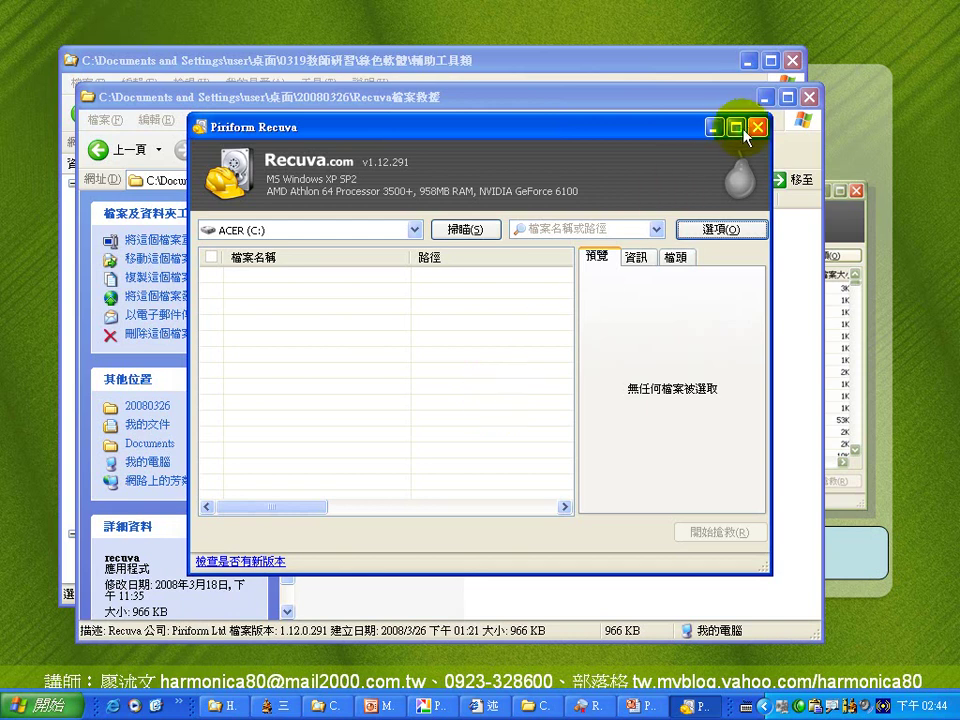
click(757, 129)
double_click(335, 234)
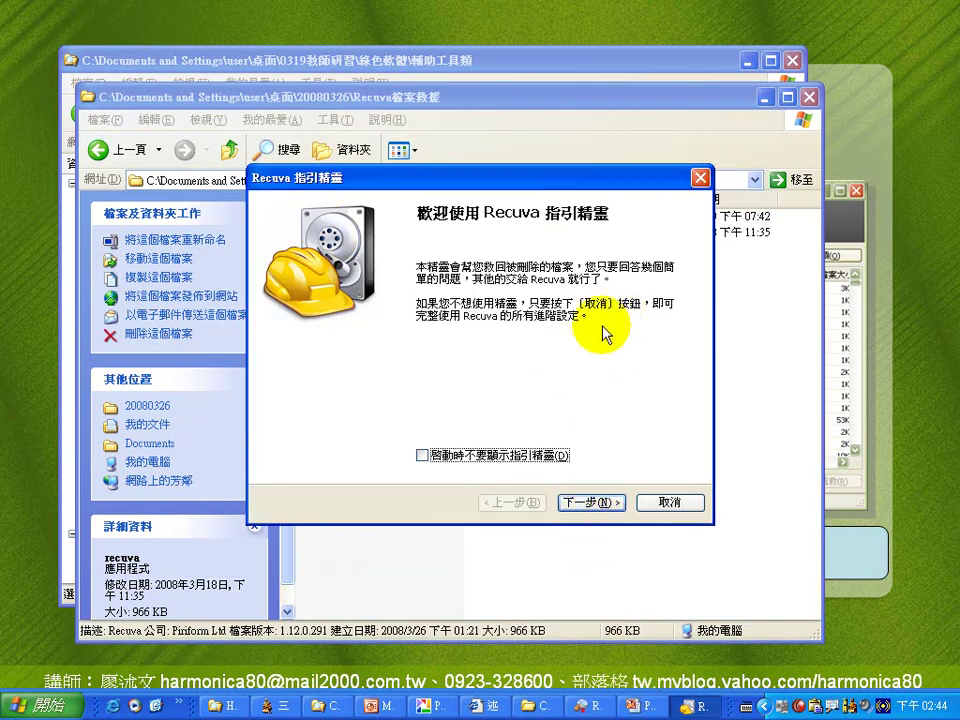
click(588, 503)
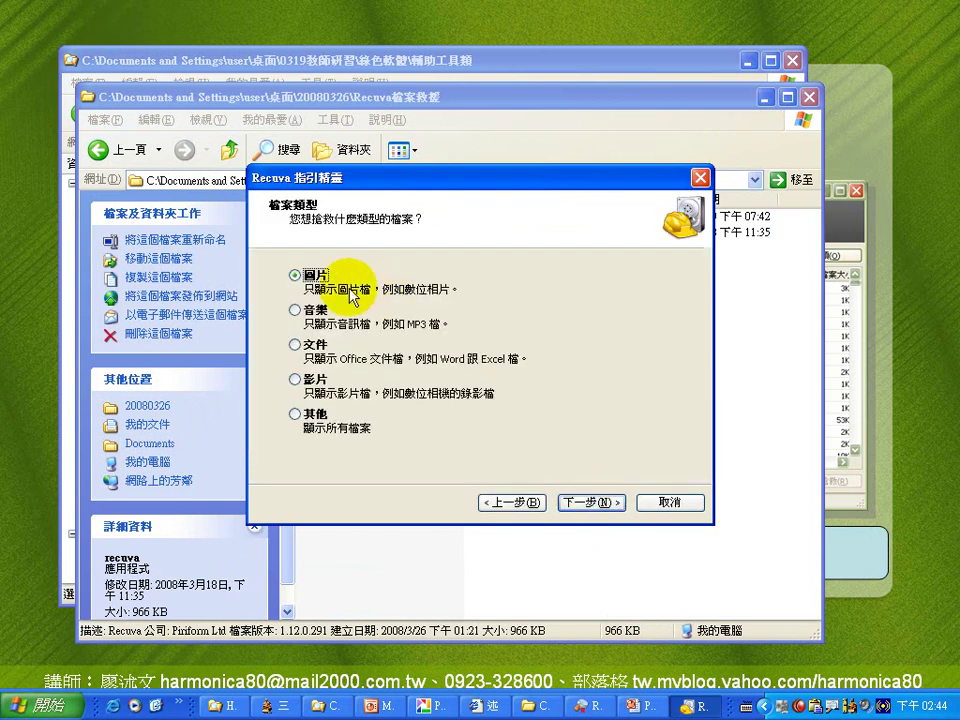
click(298, 344)
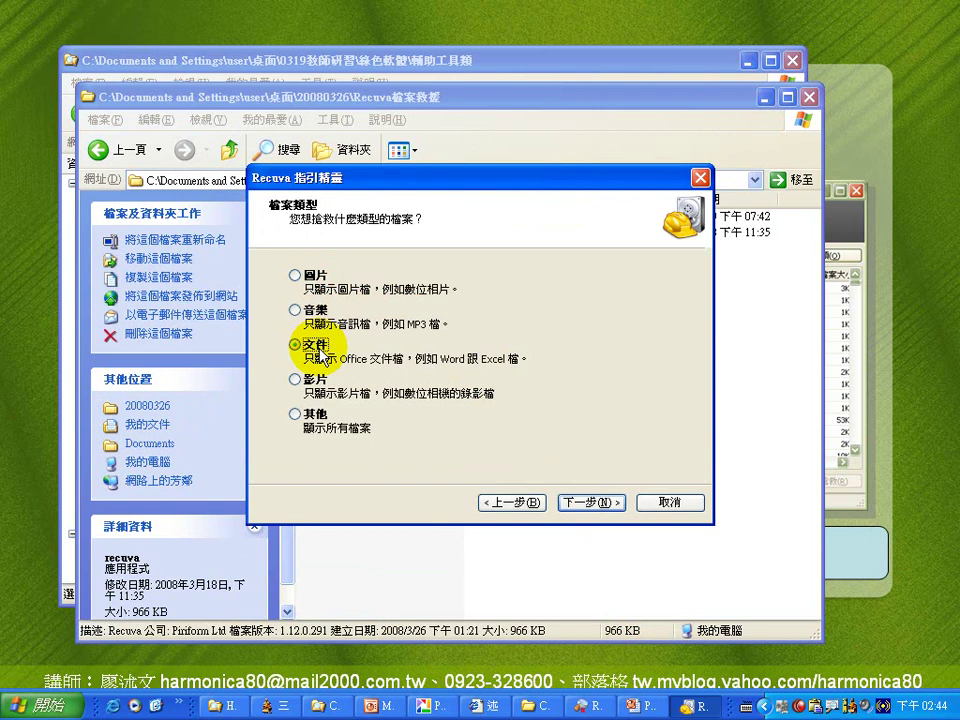
click(295, 414)
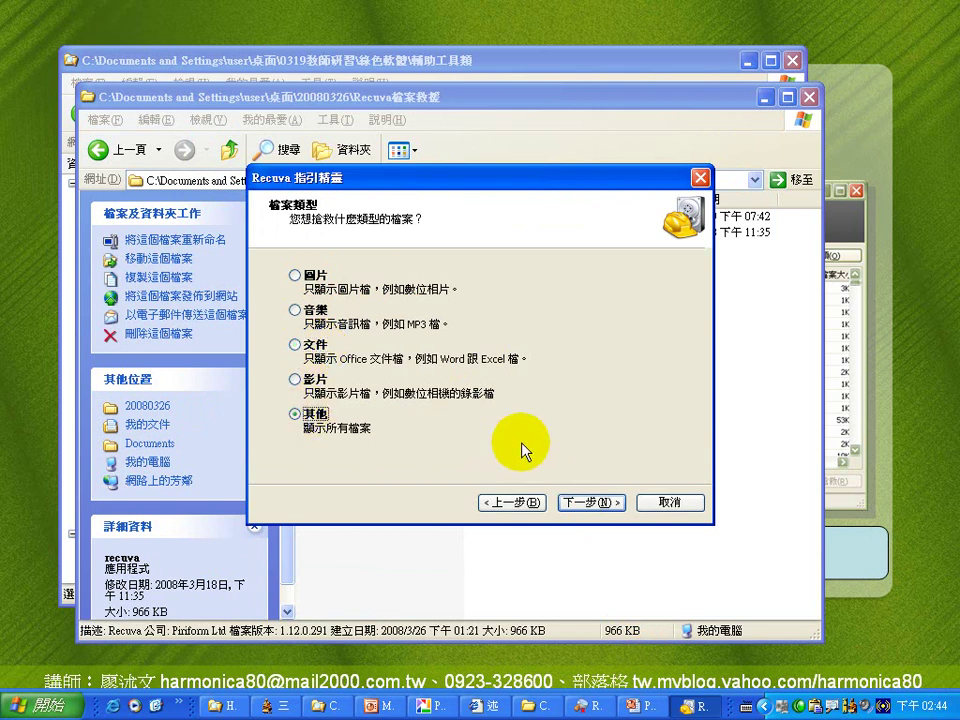
click(582, 503)
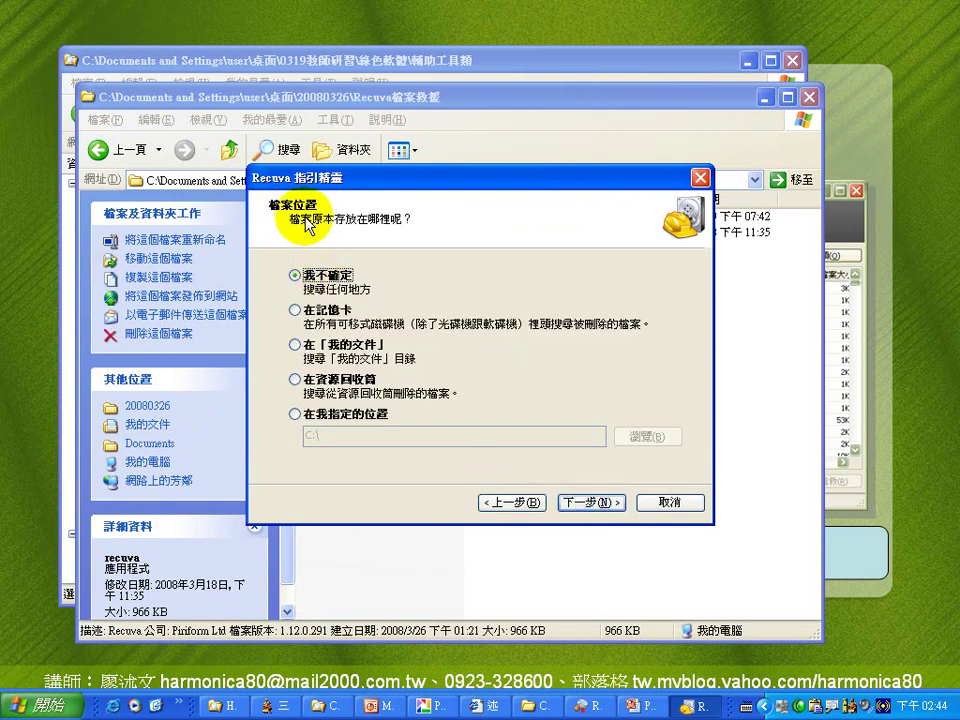
Set the wizard's file location to 在資源回收筒 and start the search for deleted files
click(295, 310)
click(295, 414)
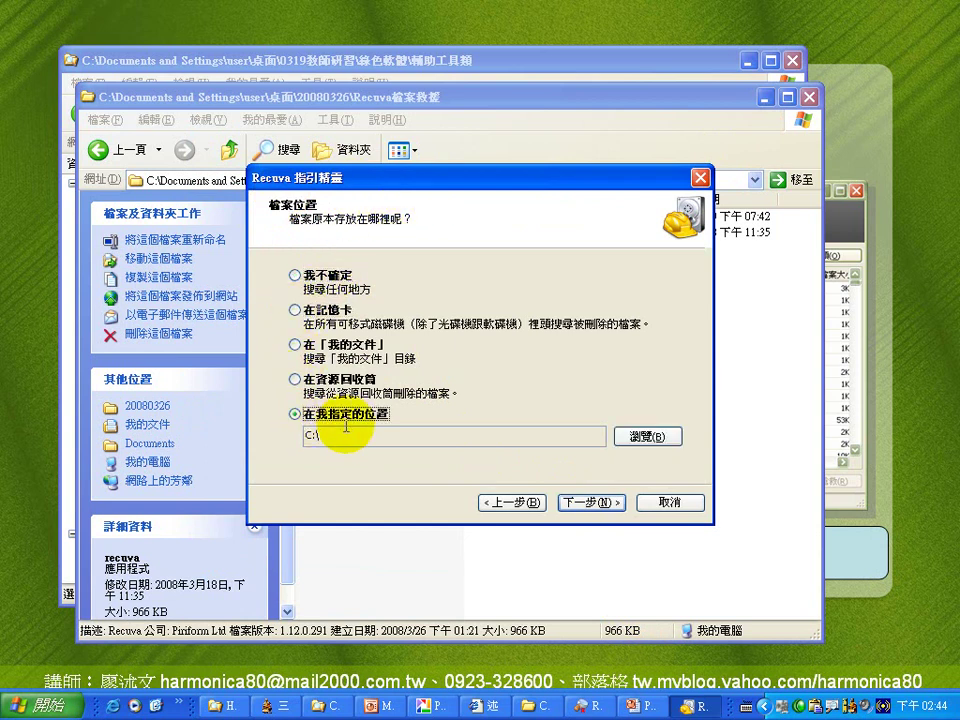
click(340, 434)
click(295, 380)
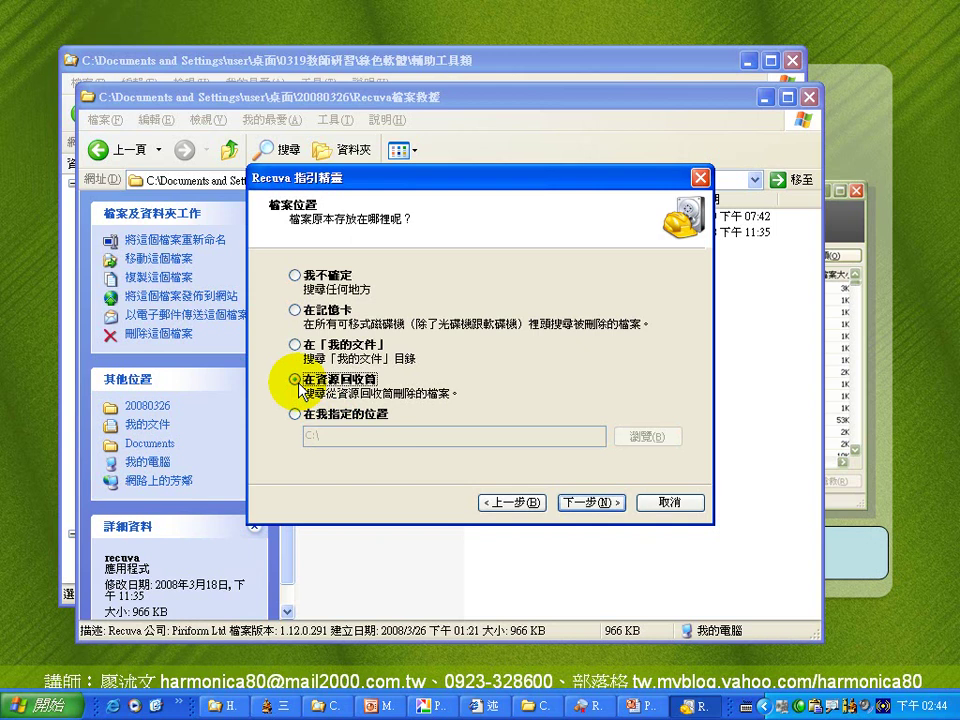
click(576, 503)
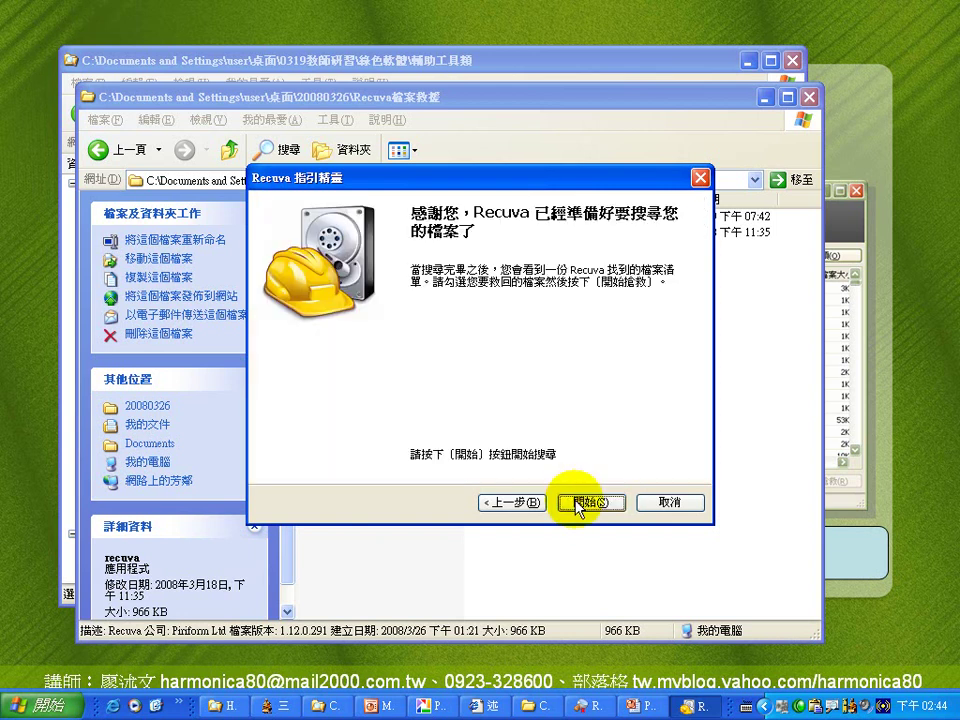
click(577, 503)
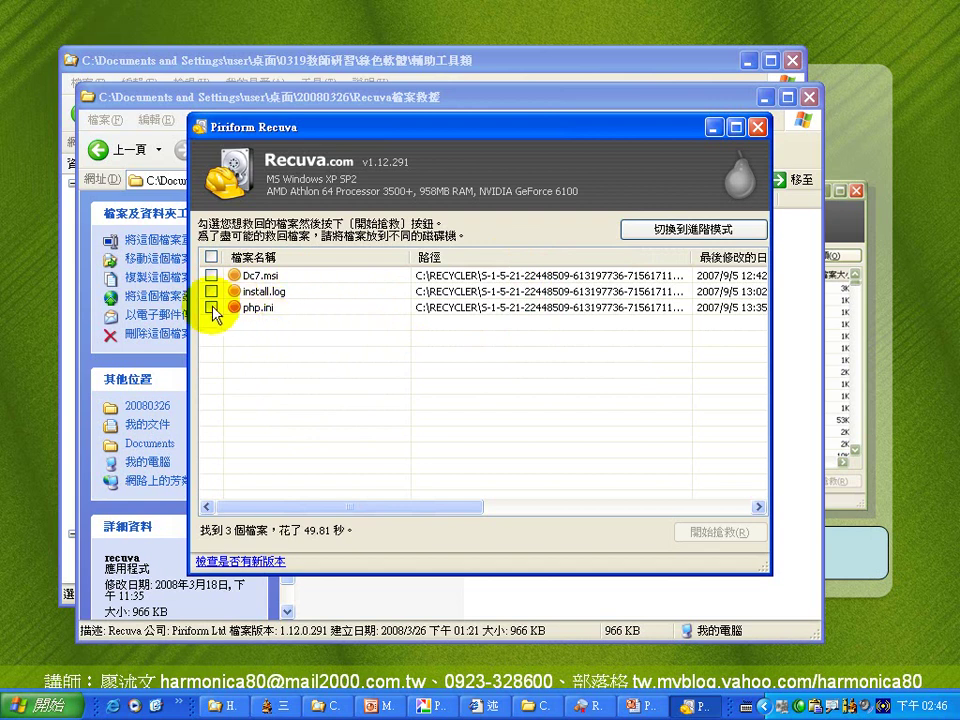
Mark install.log and php.ini for recovery and open the destination folder chooser
click(211, 292)
click(211, 306)
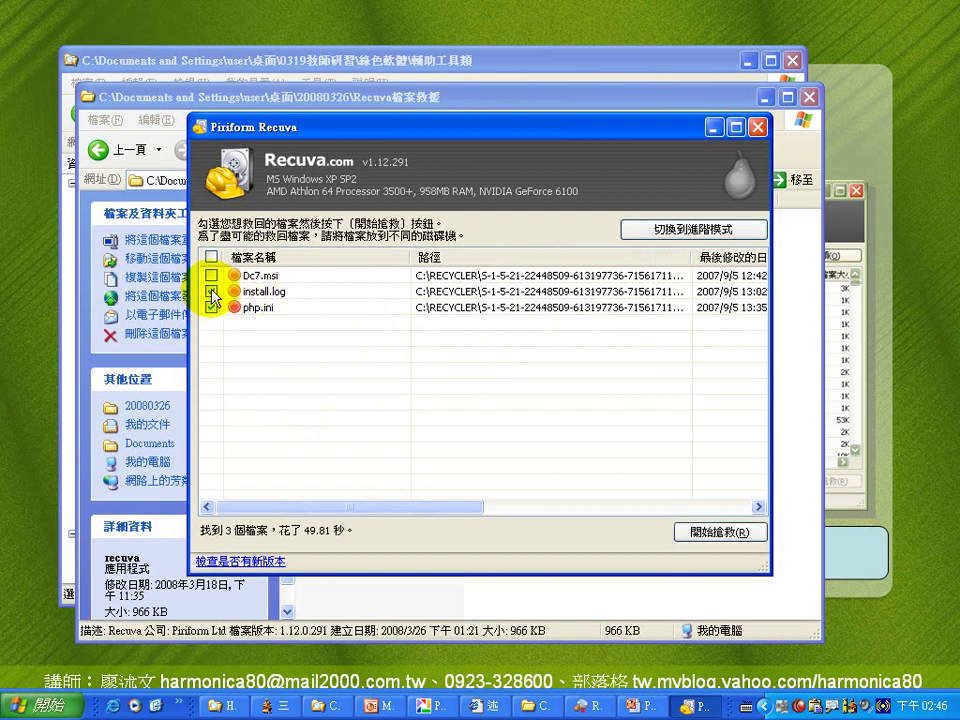
click(703, 536)
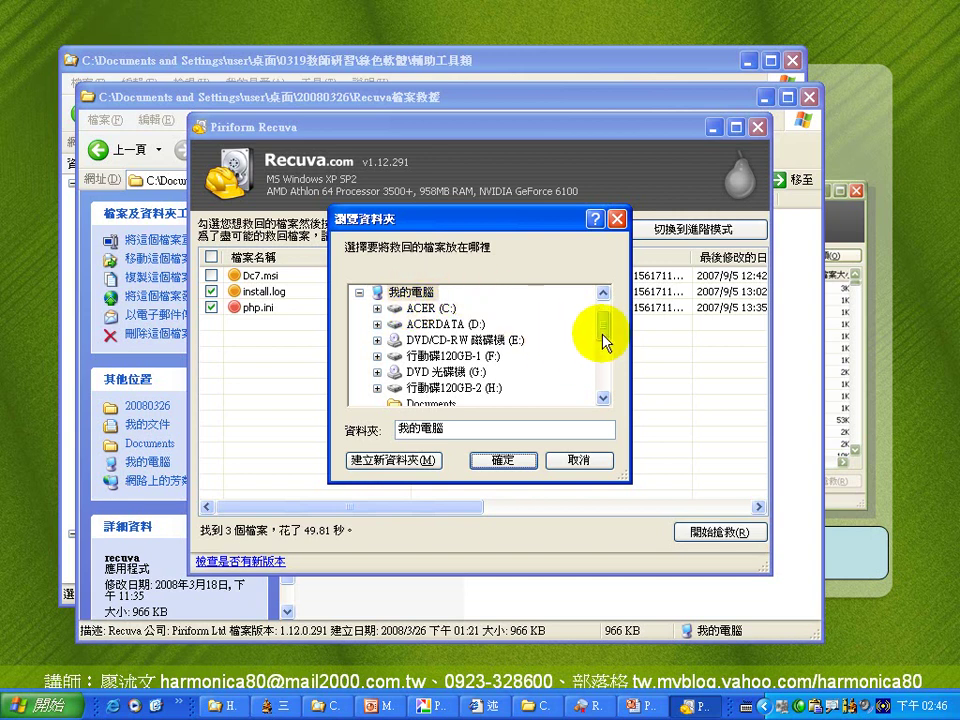
Review the drives available as recovery destinations, and cancel the folder chooser
drag(603, 338, 604, 317)
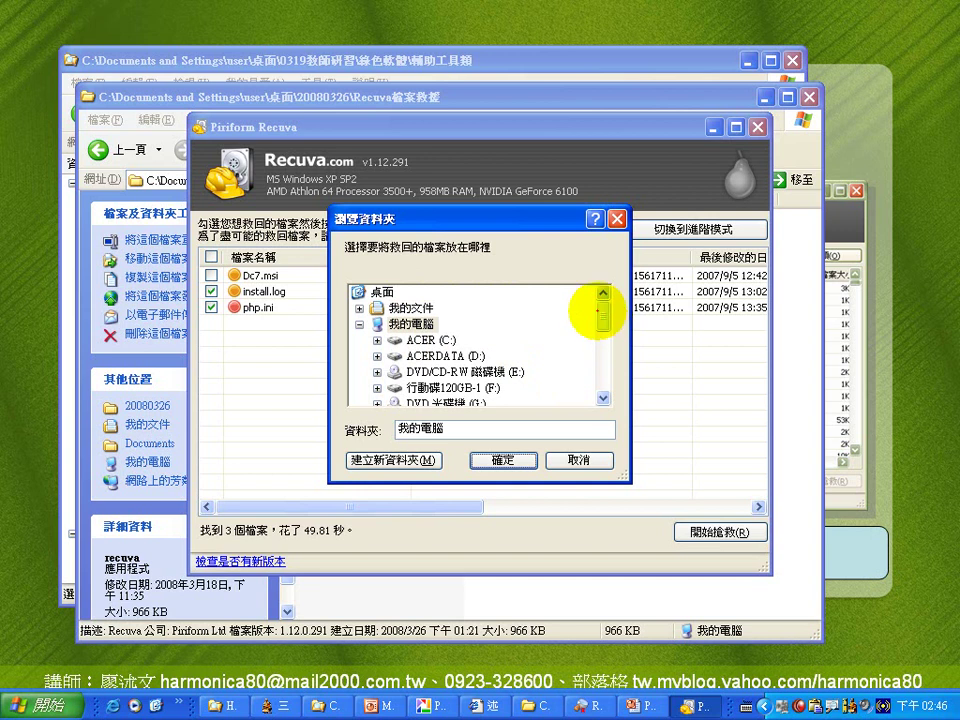
mouse_move(489, 336)
mouse_down()
mouse_move(445, 348)
mouse_move(441, 315)
mouse_move(455, 333)
mouse_up()
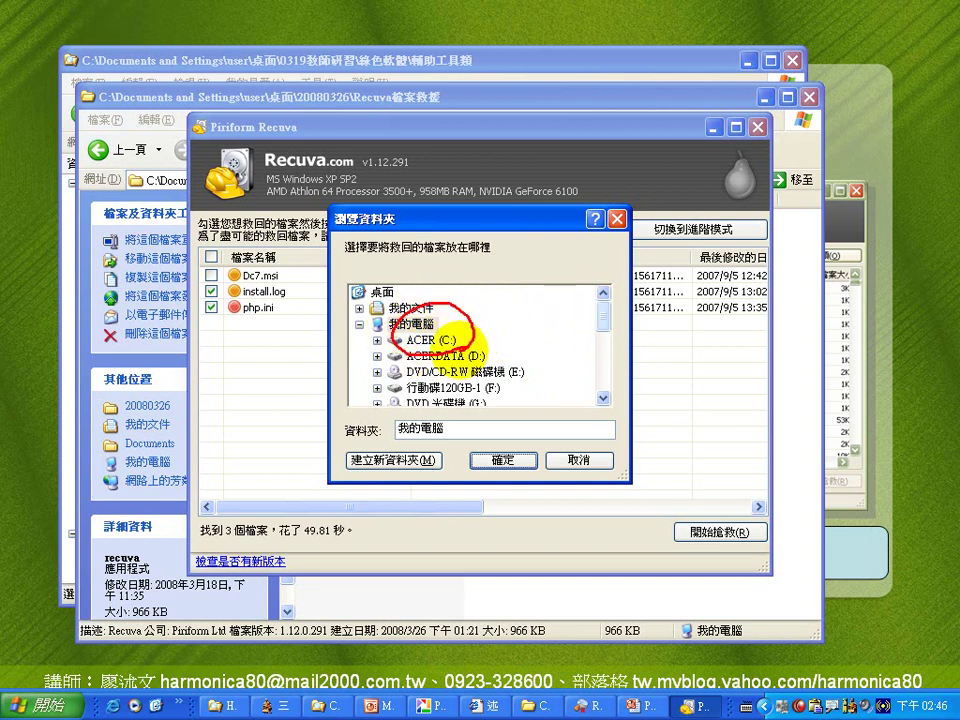
mouse_move(518, 284)
mouse_down()
mouse_move(471, 289)
mouse_move(498, 314)
mouse_up()
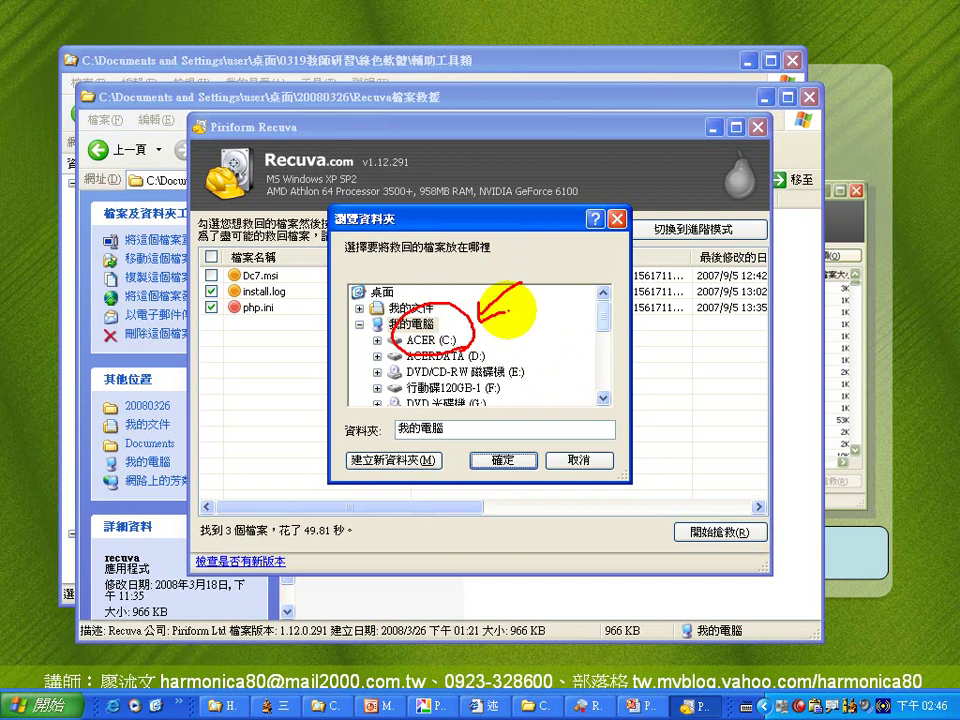
mouse_move(480, 331)
mouse_down()
mouse_move(540, 340)
mouse_move(534, 372)
mouse_move(560, 385)
mouse_up()
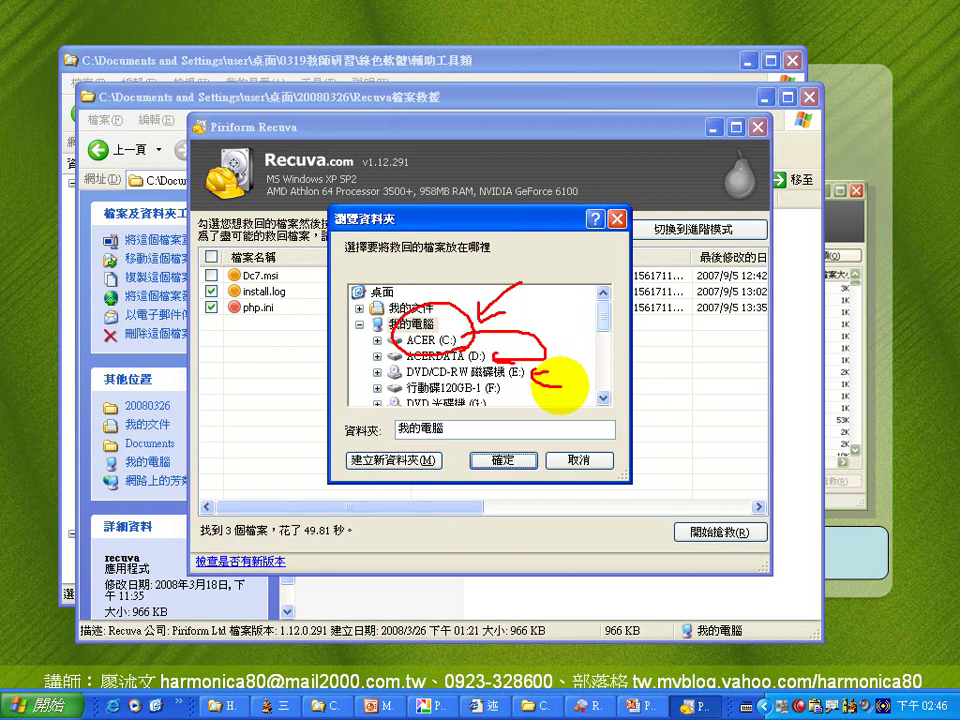
click(558, 464)
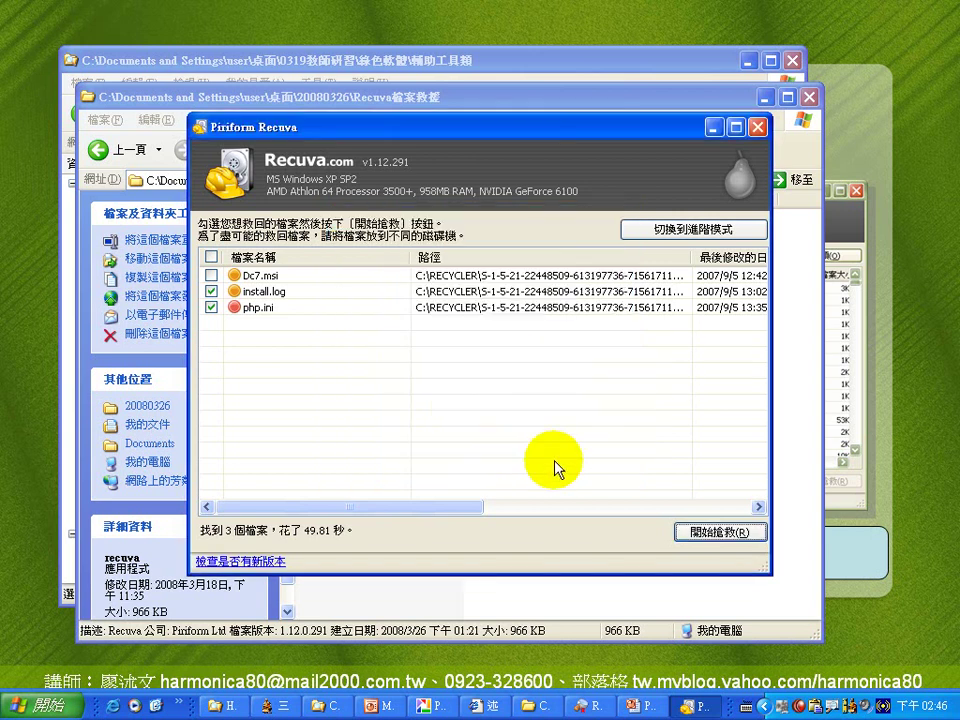
mouse_move(421, 258)
mouse_down()
mouse_move(403, 298)
mouse_move(420, 328)
mouse_up()
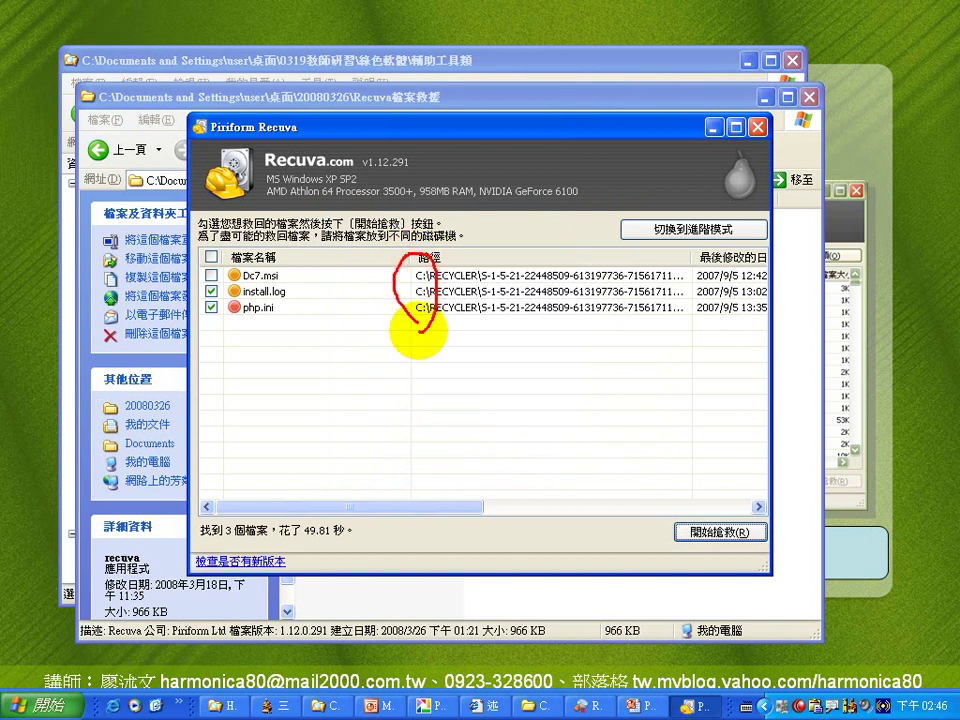
right_click(420, 330)
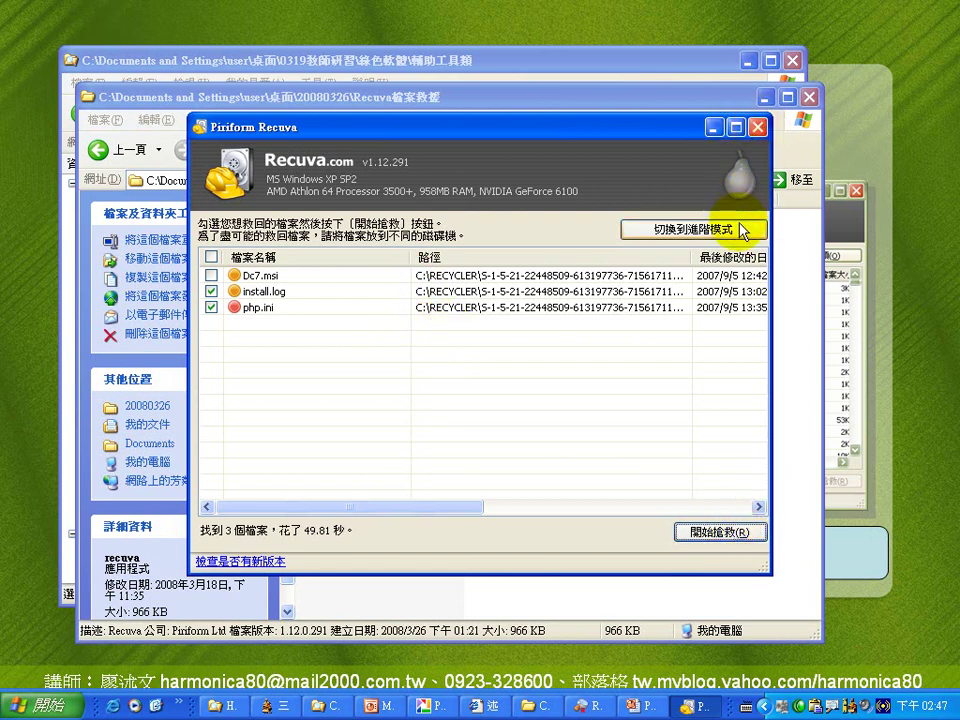
Switch Recuva to advanced mode and scan drive ACER (C:) for deleted files
click(684, 229)
click(417, 234)
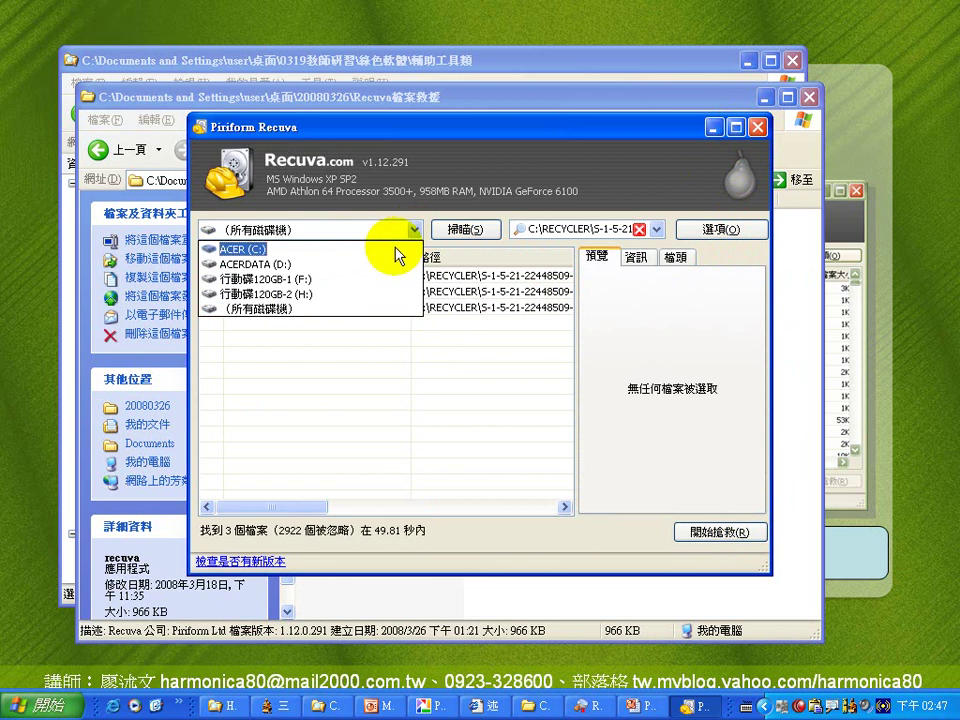
click(397, 255)
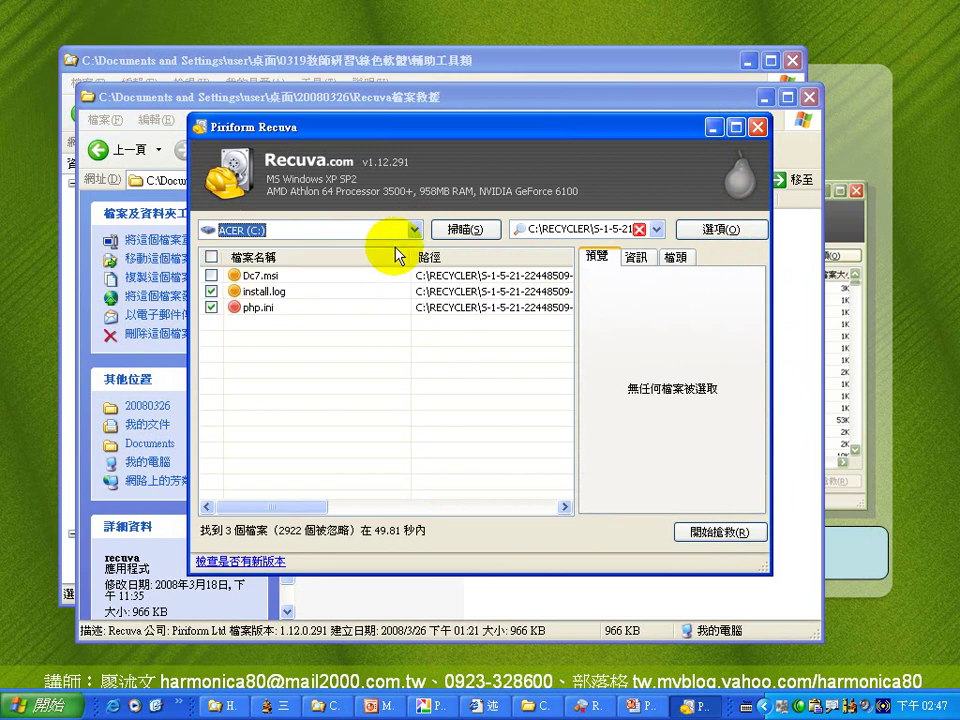
click(466, 230)
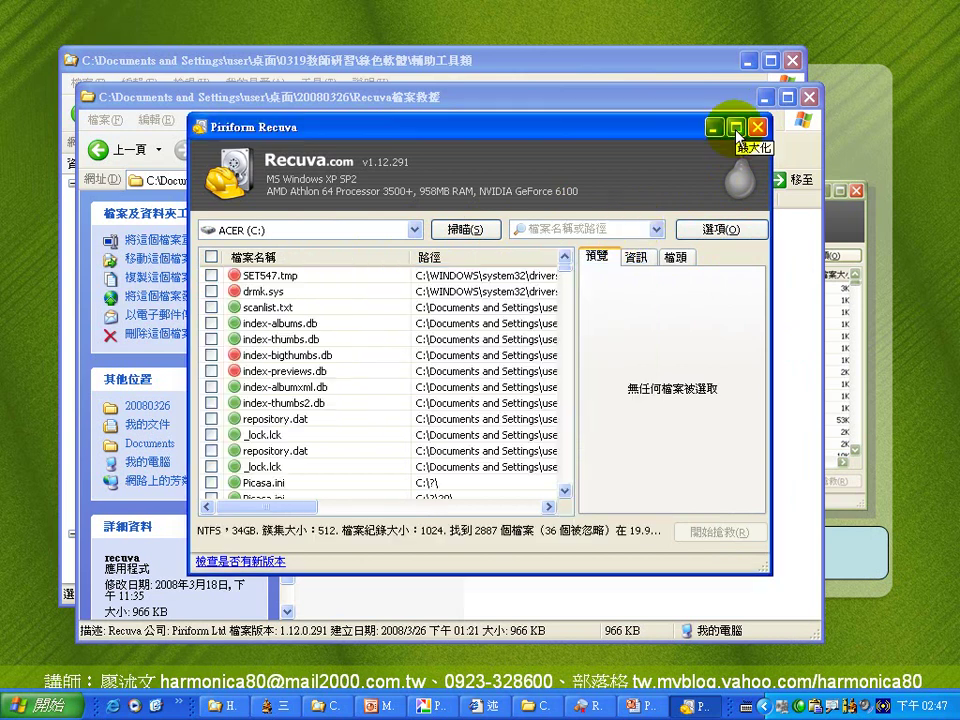
Maximize the Recuva window and preview several found files, including contb_03a[1].gif and but03b[1].gif
drag(564, 262, 567, 290)
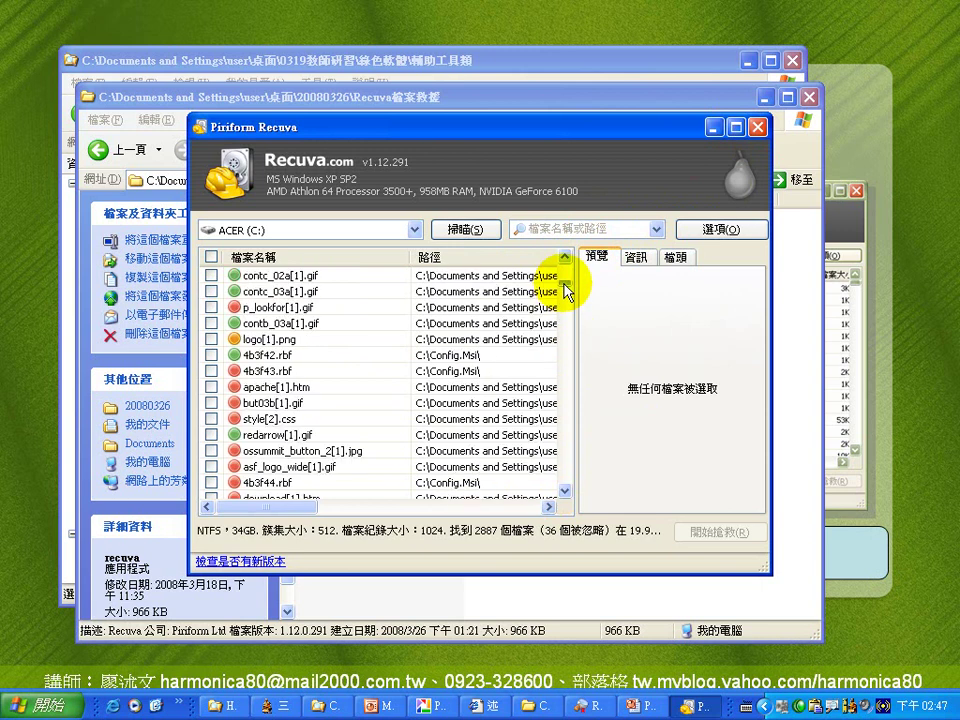
click(283, 324)
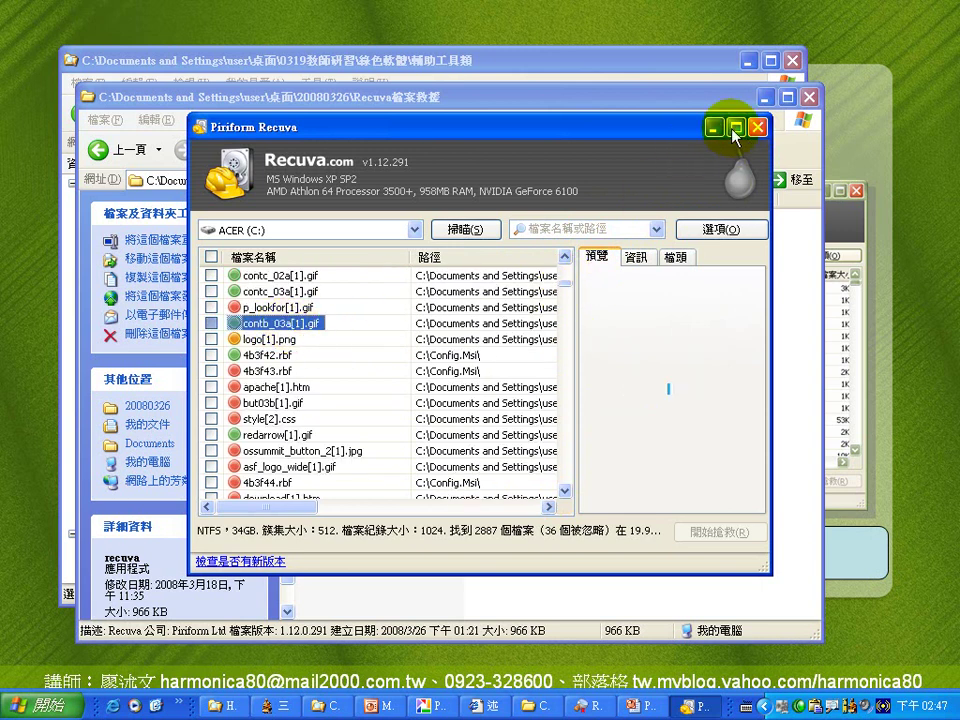
click(736, 127)
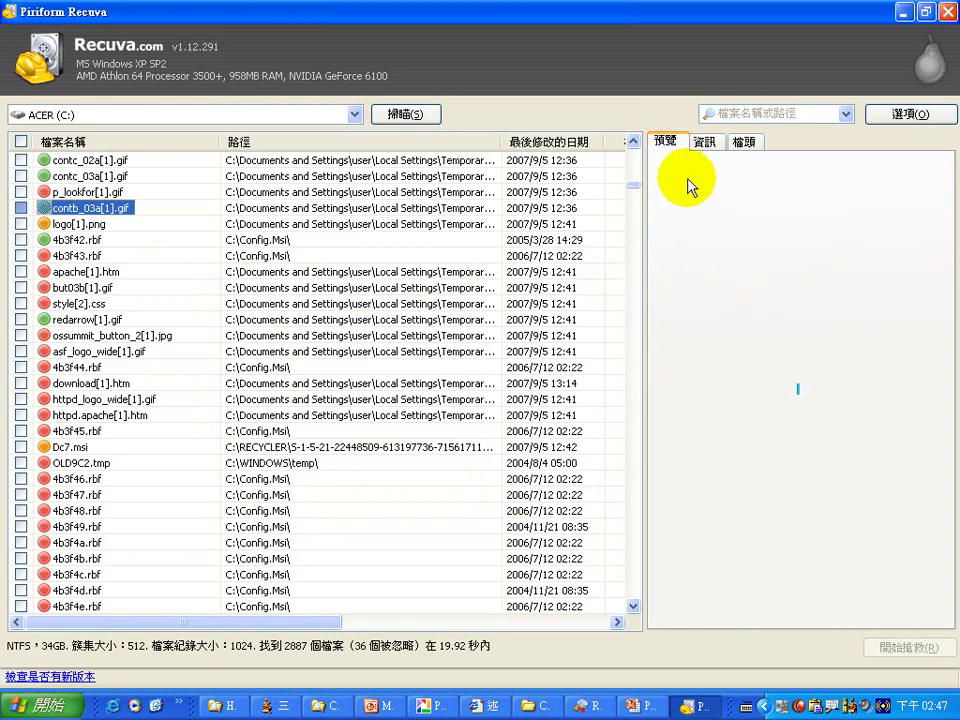
click(72, 238)
click(72, 255)
click(72, 271)
click(75, 287)
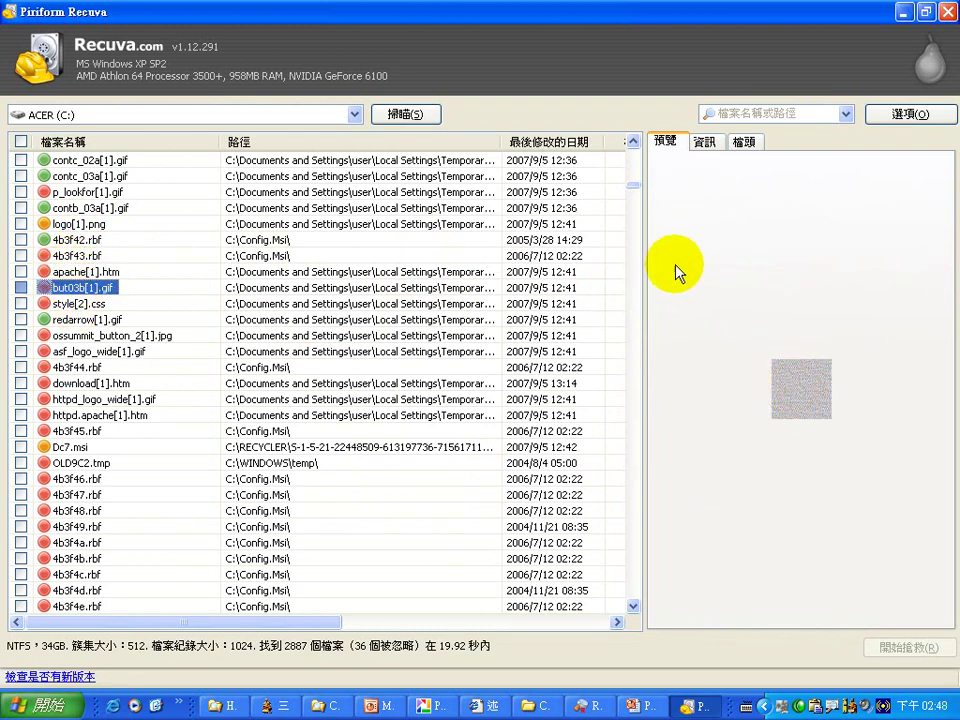
Widen the file list to show the 檔案大小 and 狀態 columns, and review the files' recovery status
drag(643, 264, 776, 262)
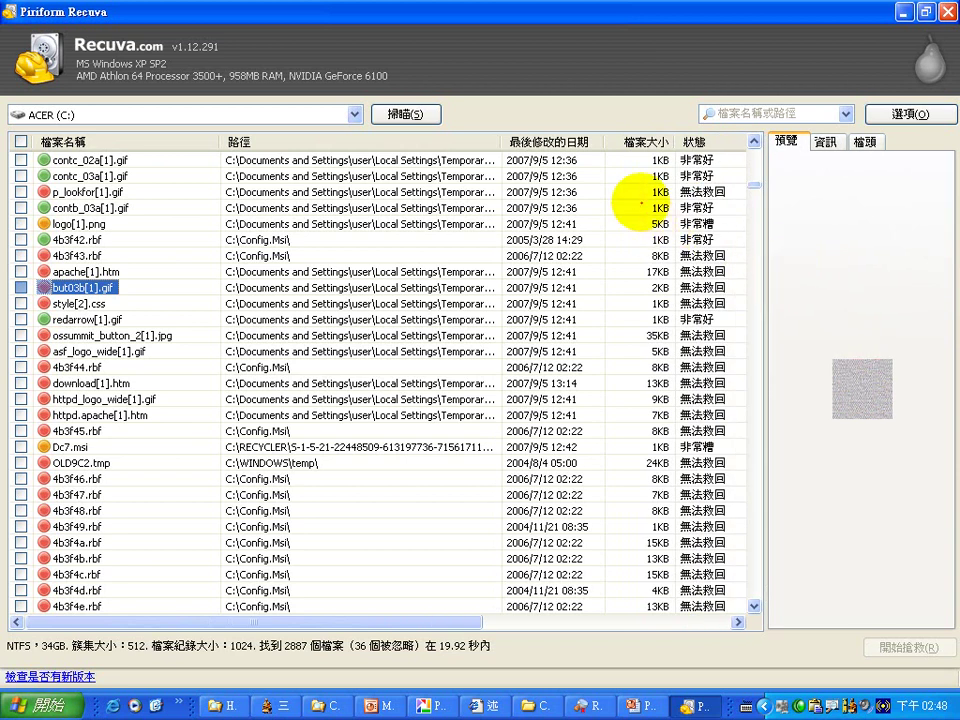
mouse_move(680, 132)
mouse_down()
mouse_move(688, 492)
mouse_move(797, 236)
mouse_move(681, 118)
mouse_move(658, 128)
mouse_up()
drag(743, 153, 728, 158)
mouse_move(742, 222)
mouse_down()
mouse_move(718, 224)
mouse_move(728, 258)
mouse_up()
drag(728, 258, 746, 270)
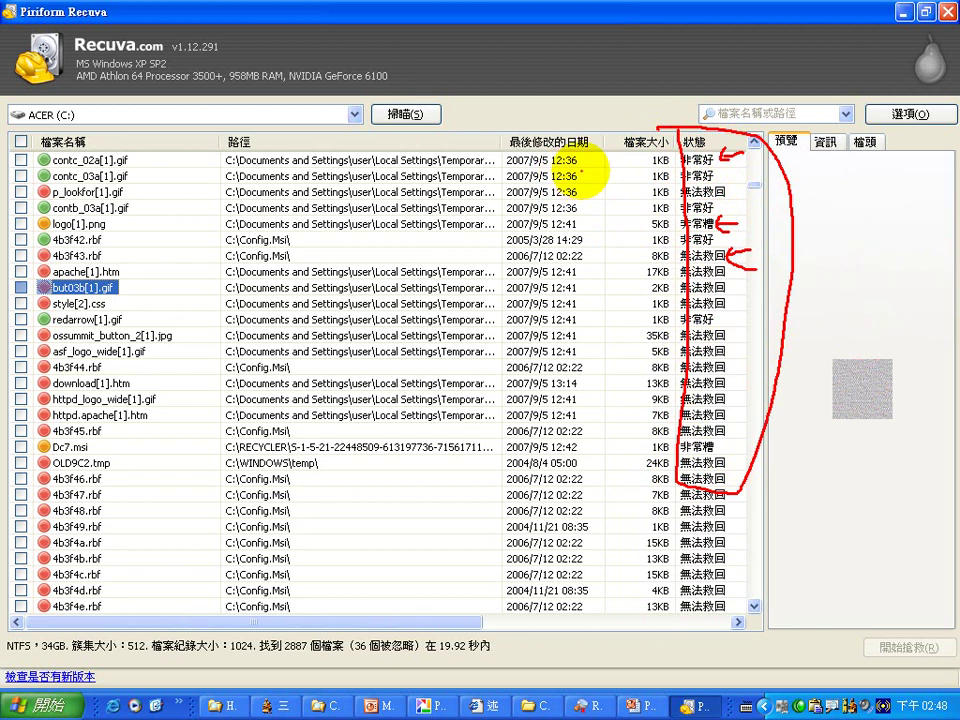
key(Escape)
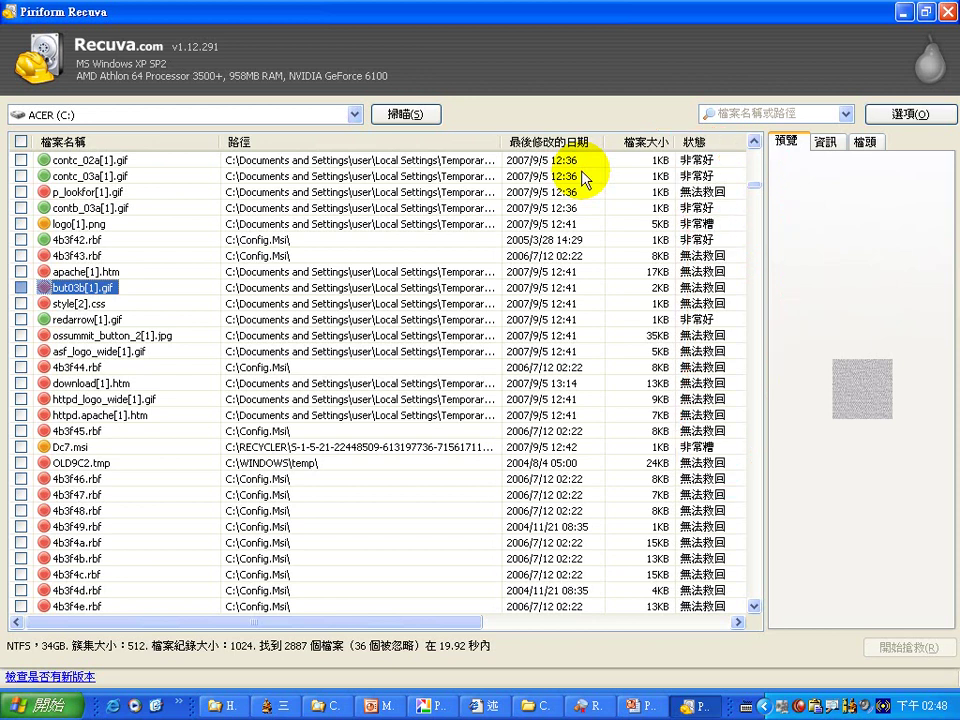
Mark but03b[1].gif, contb_03a[1].gif and contc_03a[1].gif for recovery
click(21, 287)
click(21, 255)
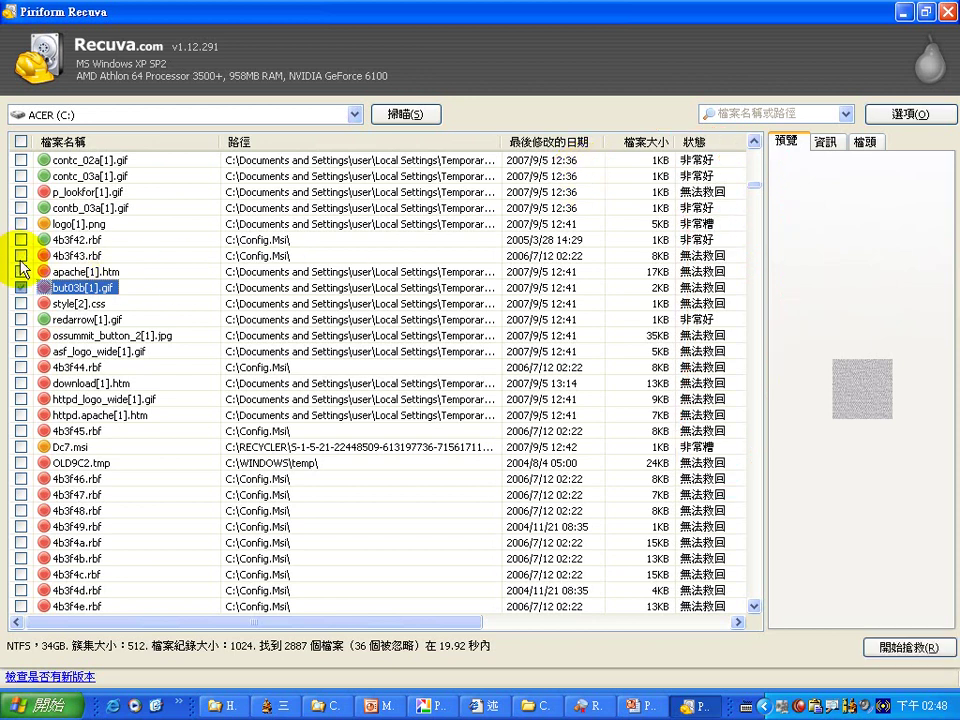
click(21, 240)
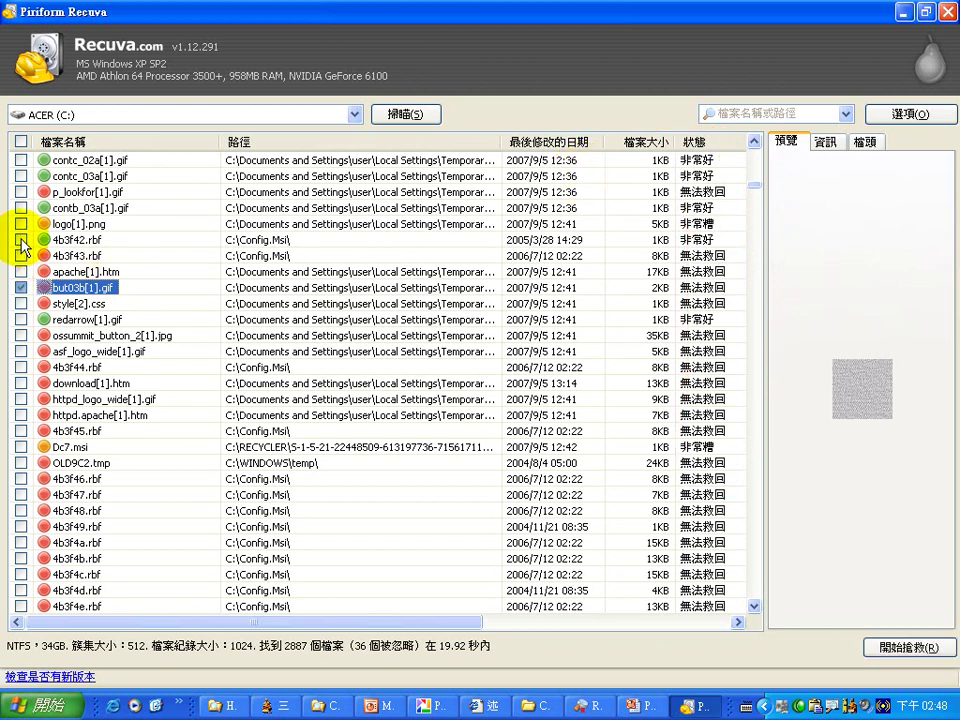
click(21, 207)
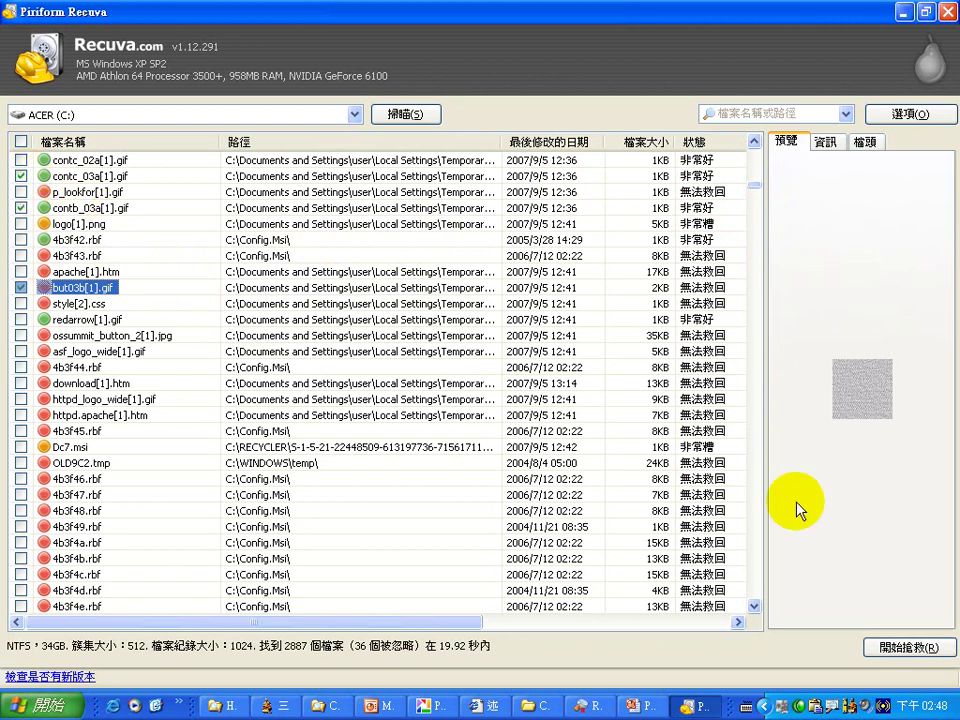
Recover the marked files into a new folder on ACERDATA (D:), and dismiss the completion message
click(903, 647)
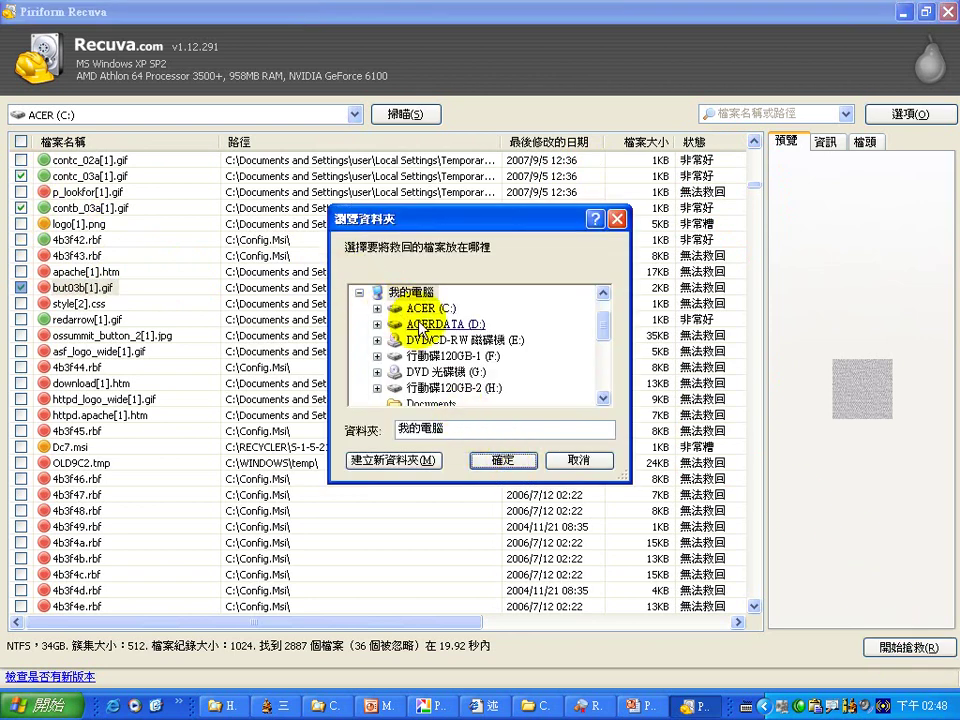
scroll(589, 326, up, 1)
click(390, 293)
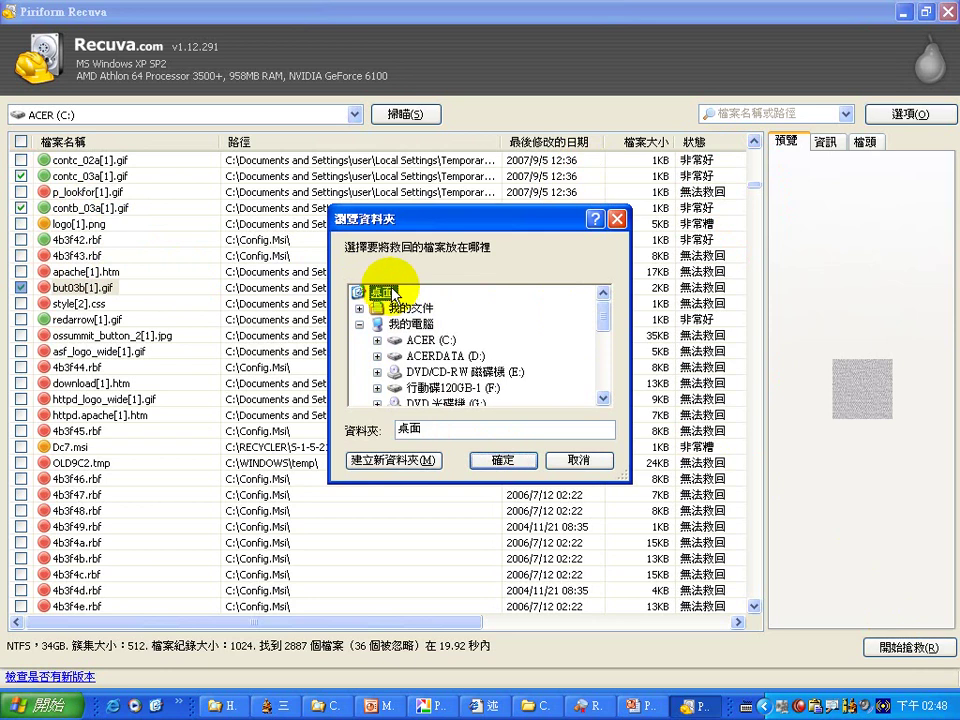
double_click(418, 356)
click(428, 460)
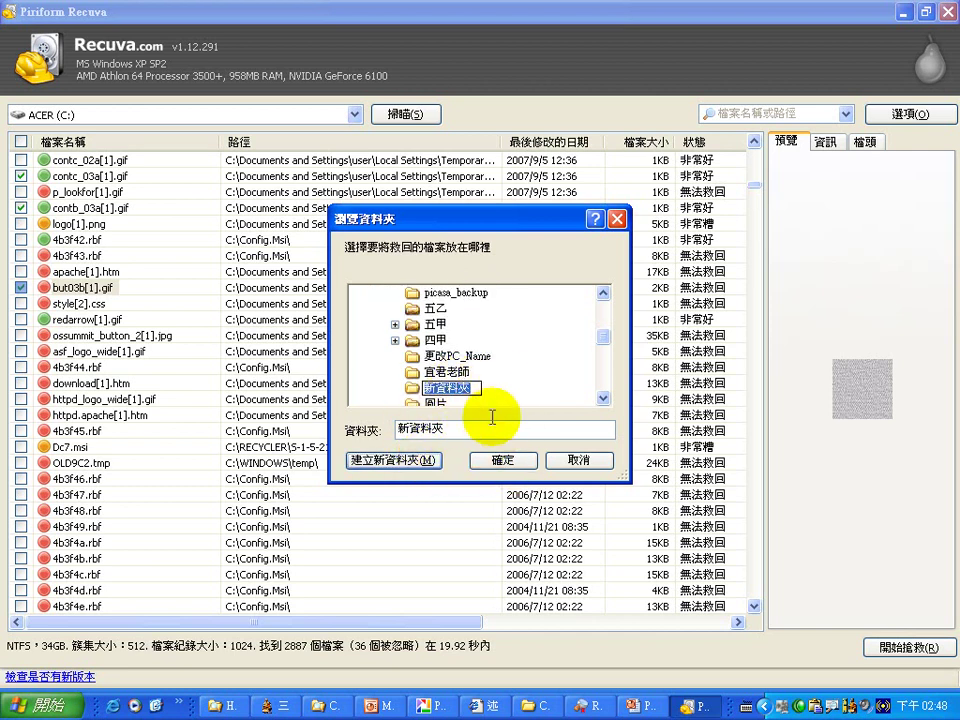
click(503, 460)
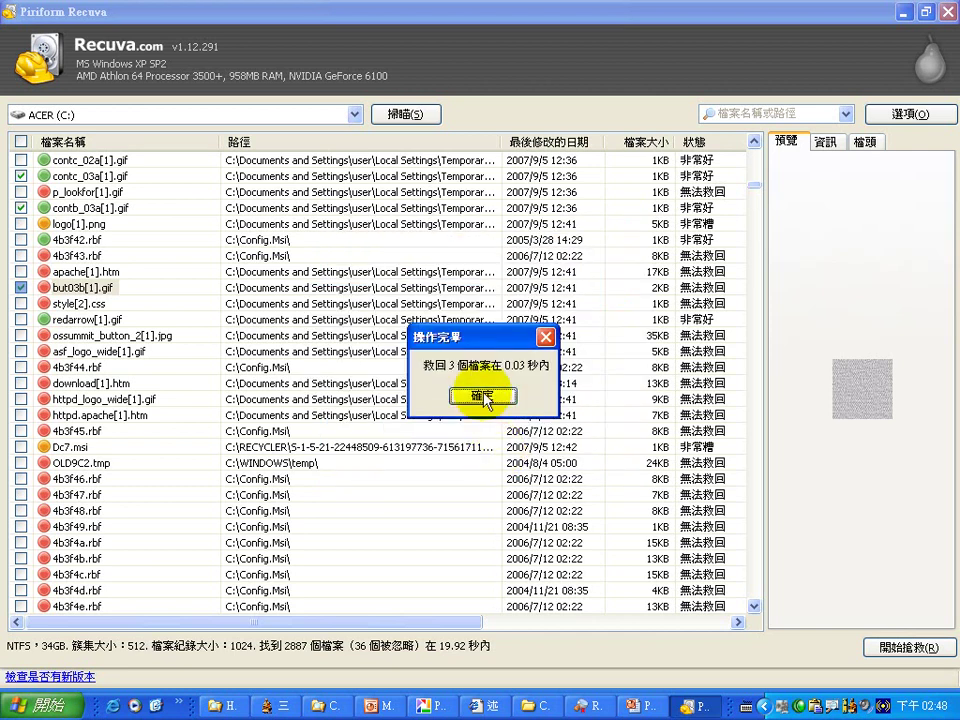
click(483, 397)
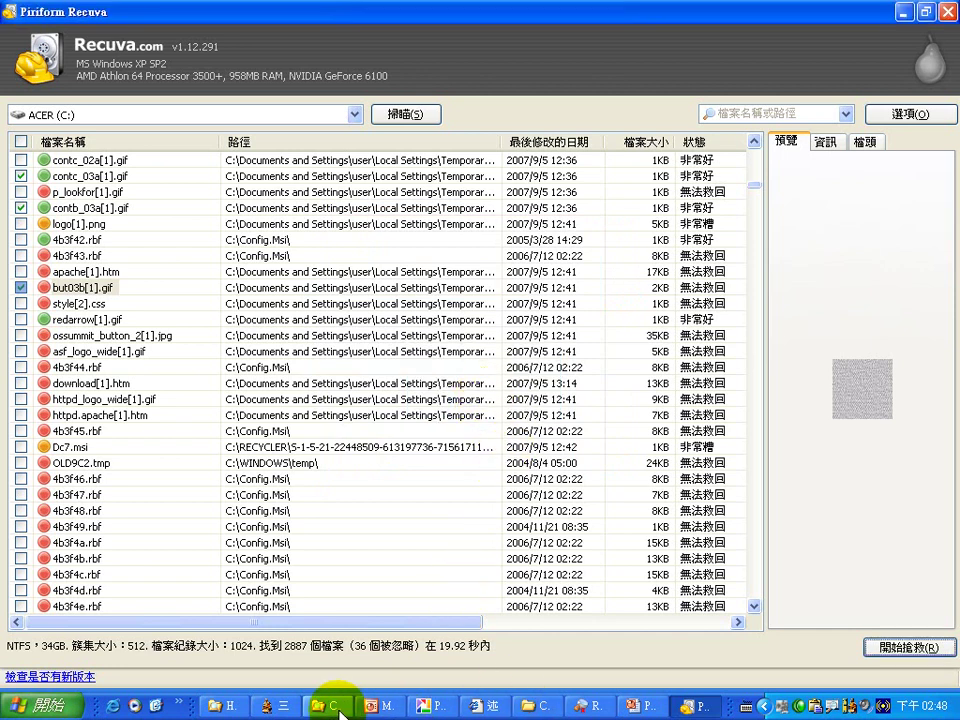
Switch to Windows Explorer, show the folder tree, and open 新資料夾 on ACERDATA (D:)
click(540, 706)
click(328, 153)
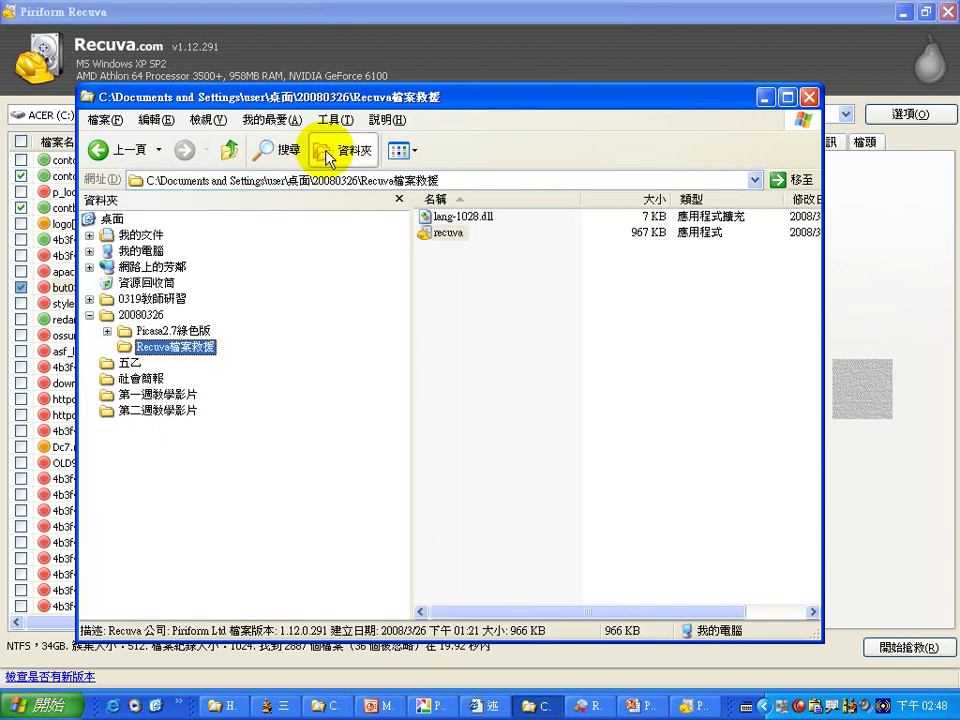
click(89, 251)
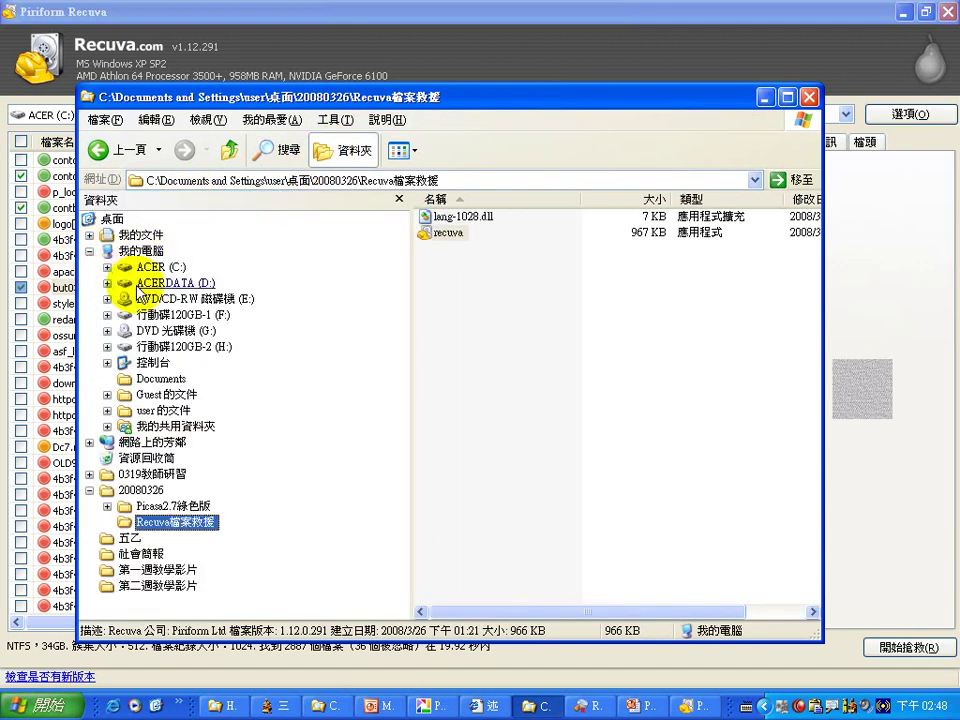
click(140, 285)
click(441, 405)
double_click(441, 405)
Check the recovered GIF files, open but03b[1] in Microsoft Office Picture Manager, and close the viewer
click(456, 248)
click(456, 216)
click(456, 232)
click(457, 248)
click(443, 215)
right_click(443, 215)
click(428, 250)
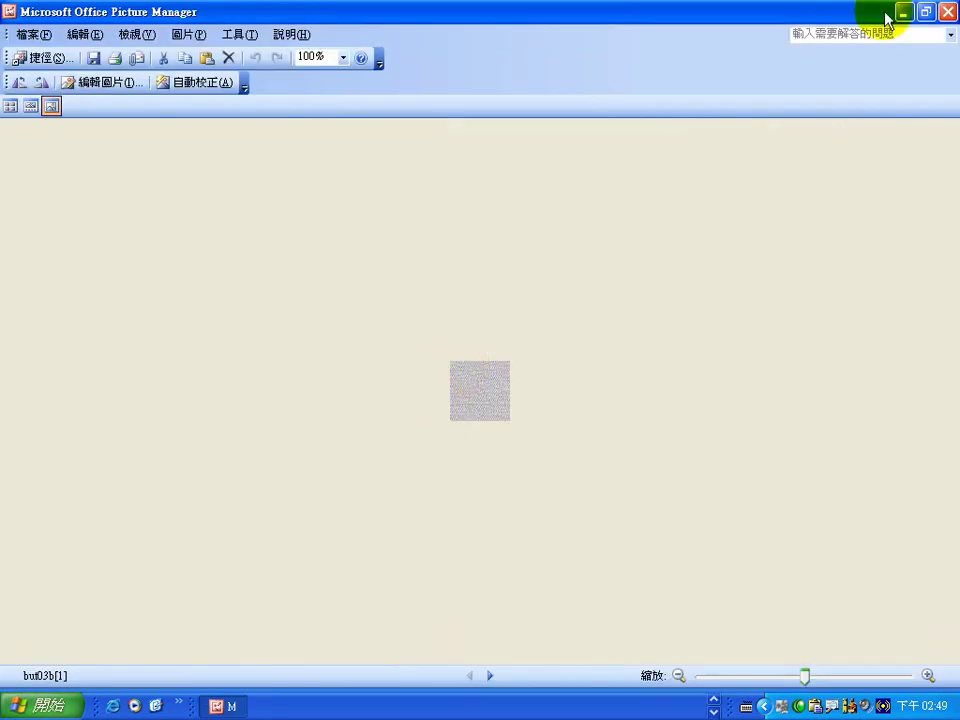
click(947, 11)
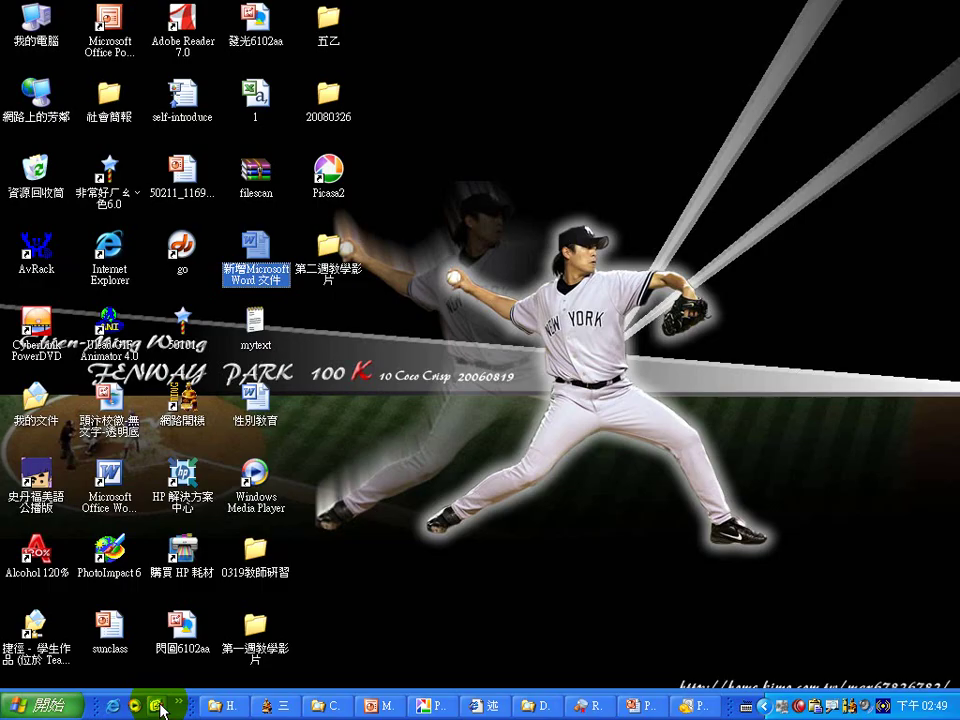
Open the recycle bin (資源回收筒) from the desktop and look through its contents
click(156, 705)
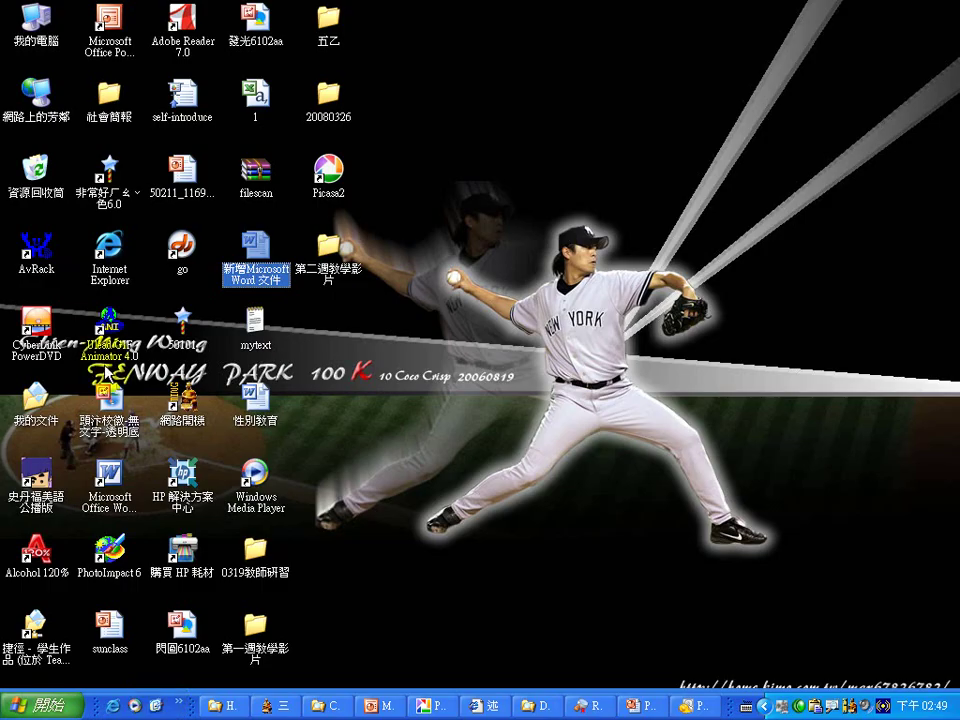
double_click(36, 172)
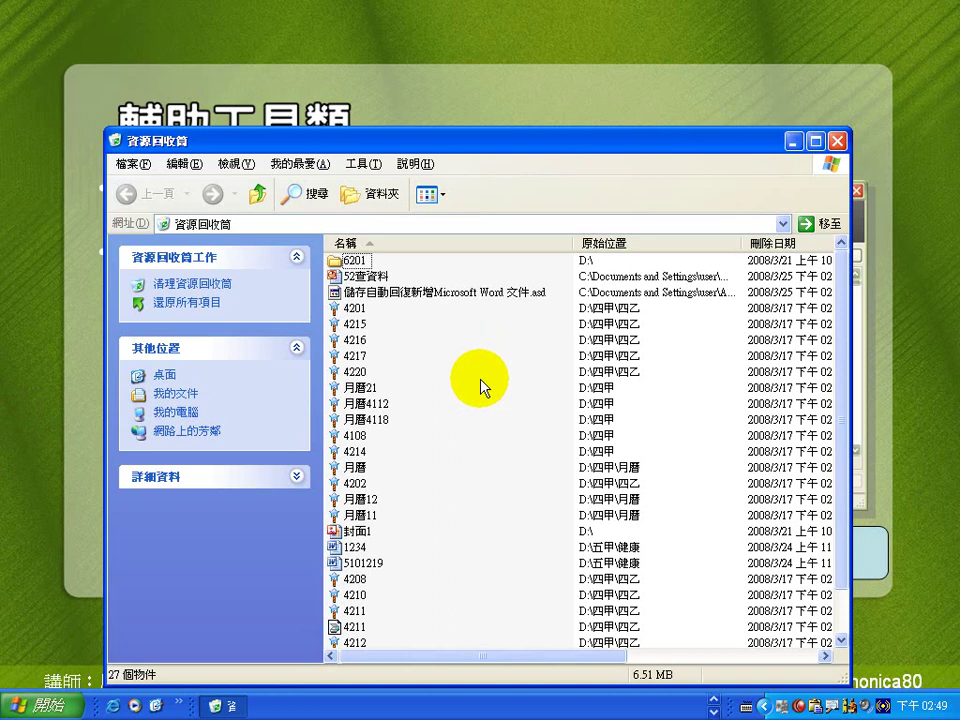
scroll(476, 510, down, 1)
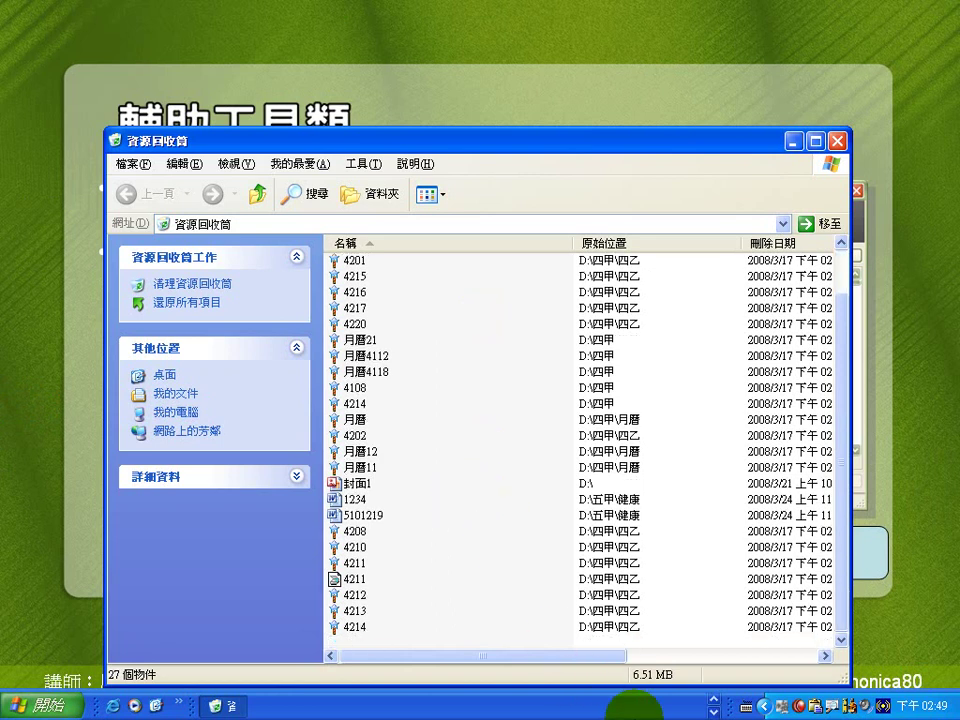
Switch to the D:\新資料夾 window, select the three recovered files, and return to the recycle bin
click(696, 702)
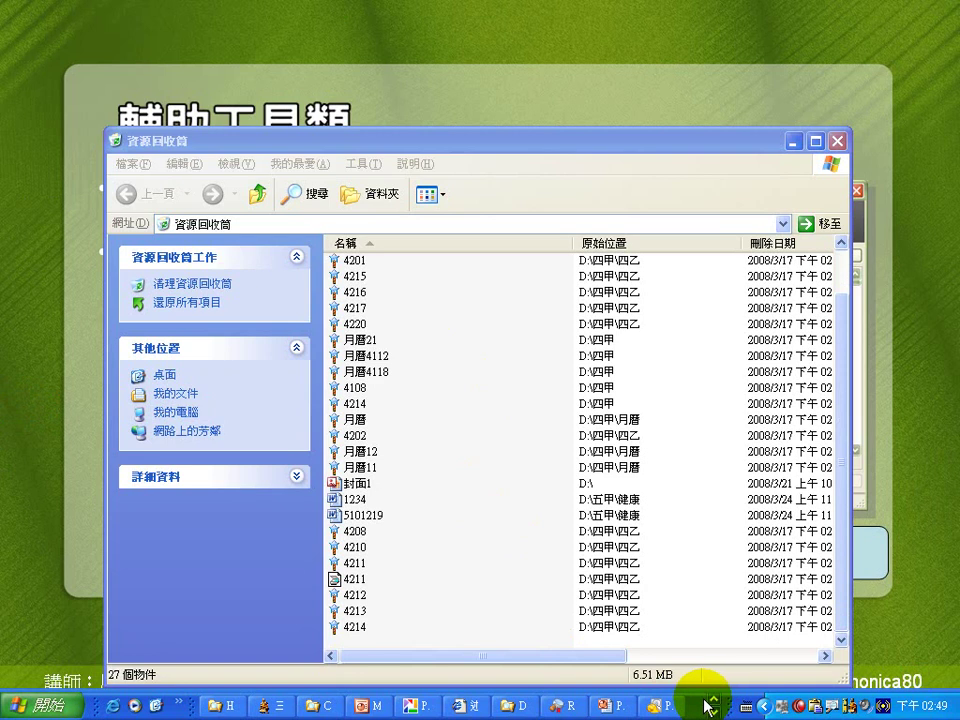
click(514, 704)
drag(499, 262, 429, 199)
click(852, 505)
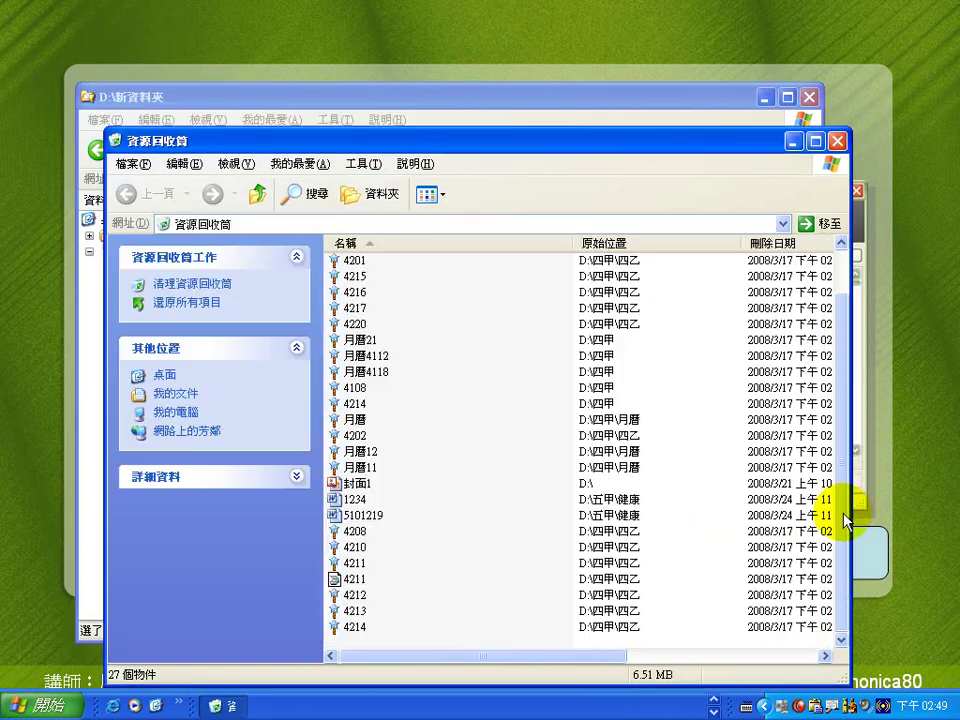
Try to open the deleted 6201 folder, and close the recycle bin and D:\新資料夾 windows
scroll(836, 422, up, 1)
double_click(352, 261)
click(347, 538)
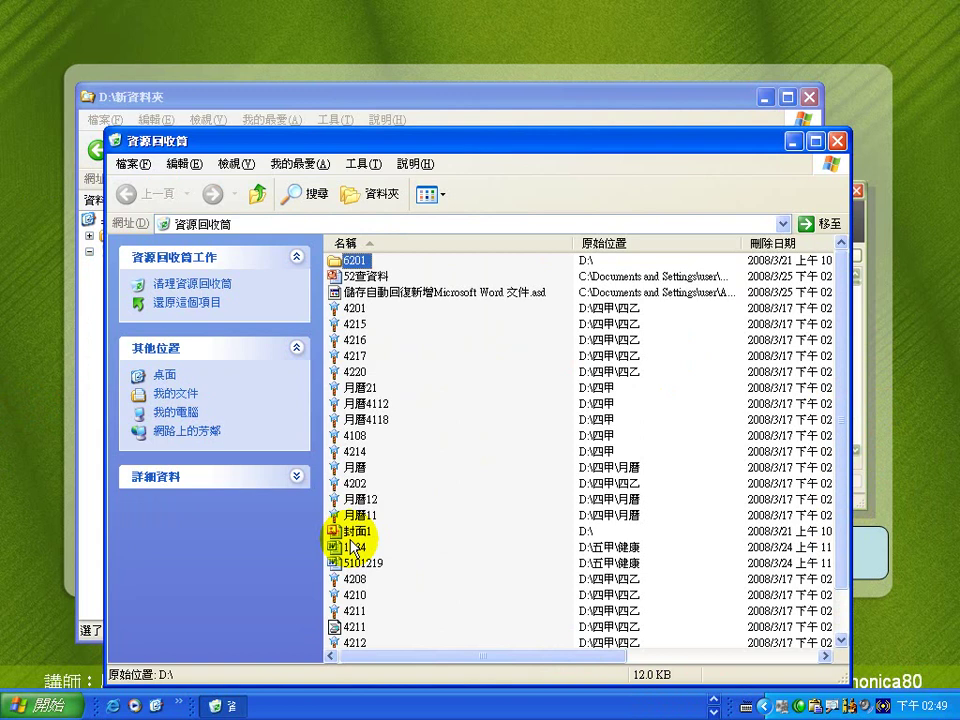
click(838, 141)
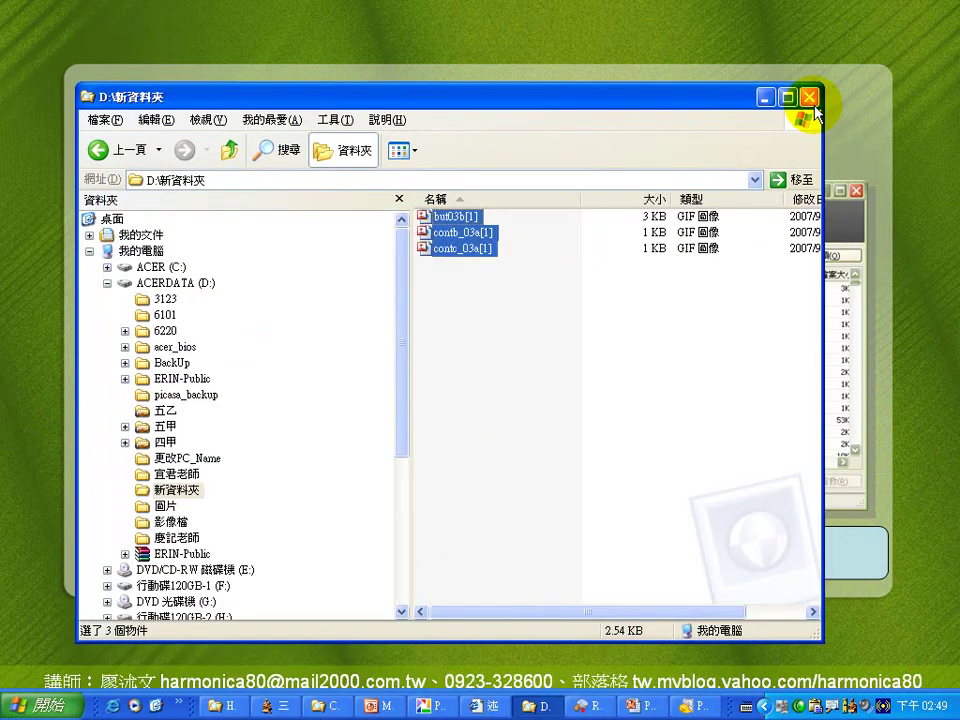
click(810, 100)
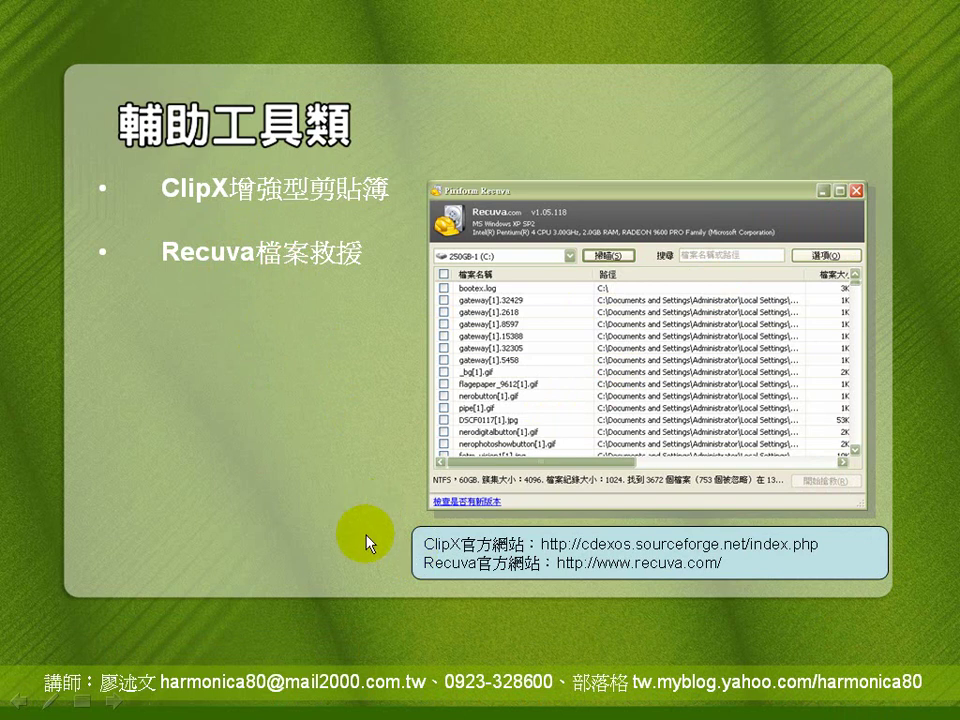
Switch to the Recover Files 2.02 window to view its scan results
key(alt+Tab)
key(alt+Tab)
key(alt+Tab)
key(alt+Tab)
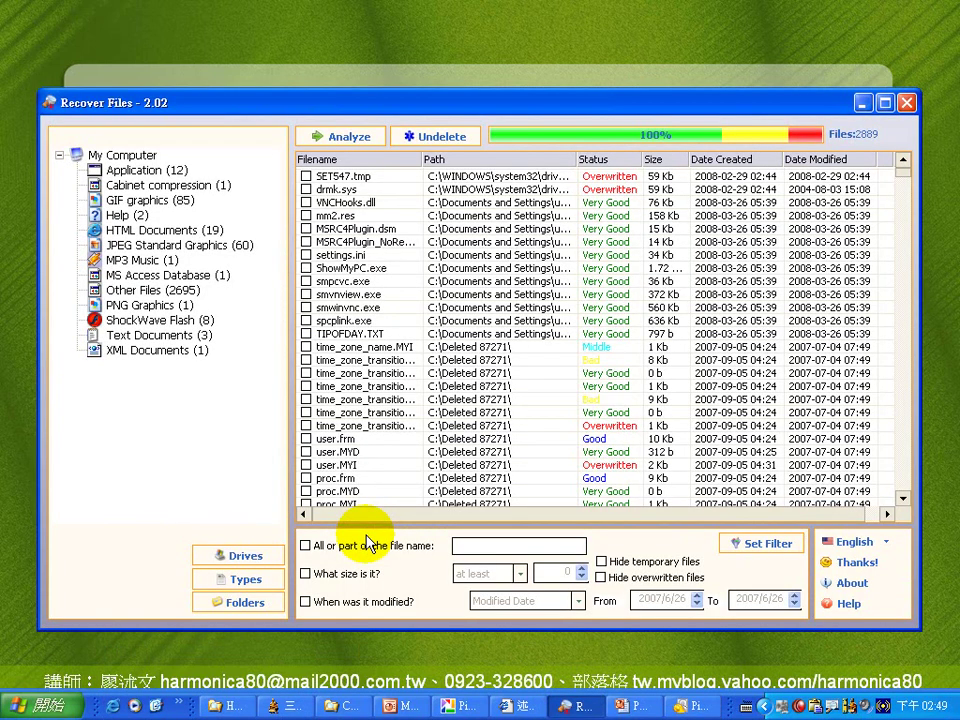
Switch to the Yahoo blog in Internet Explorer and find the Recover_files 檔案救援(綠色軟體) article
key(alt+Tab)
key(alt+Tab)
key(alt+Tab)
key(alt+Tab)
key(alt+Tab)
key(alt+Tab)
key(alt+Tab)
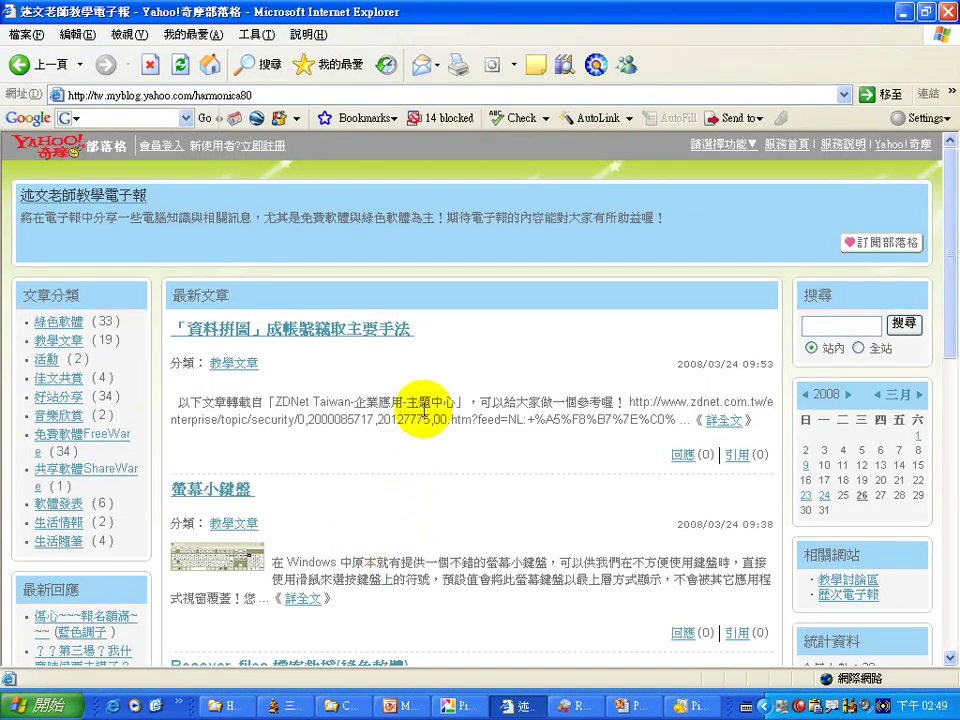
scroll(424, 480, down, 3)
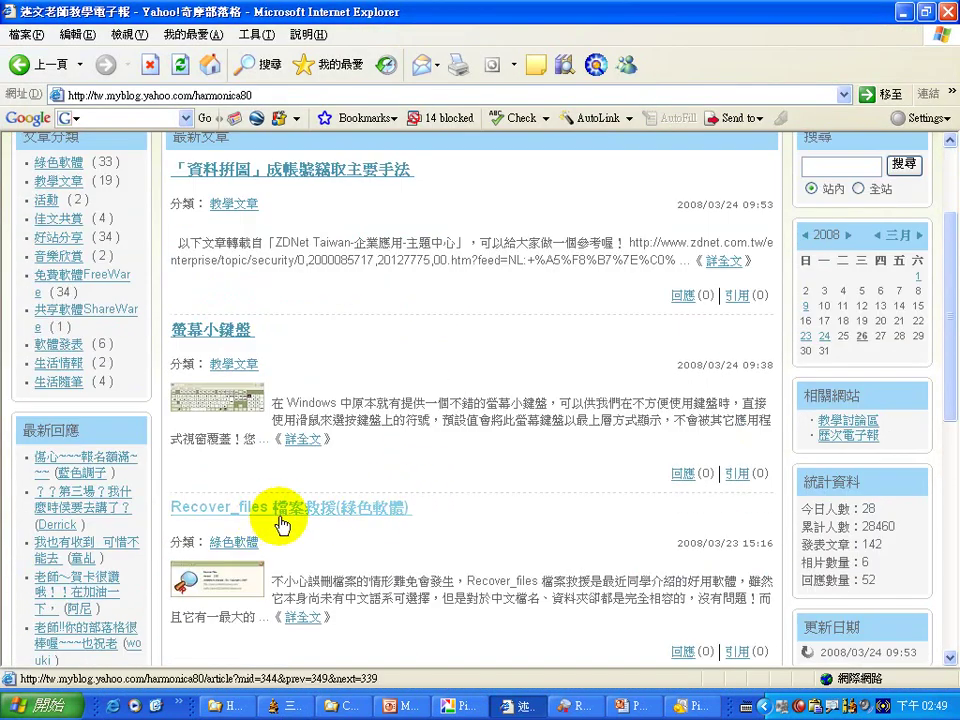